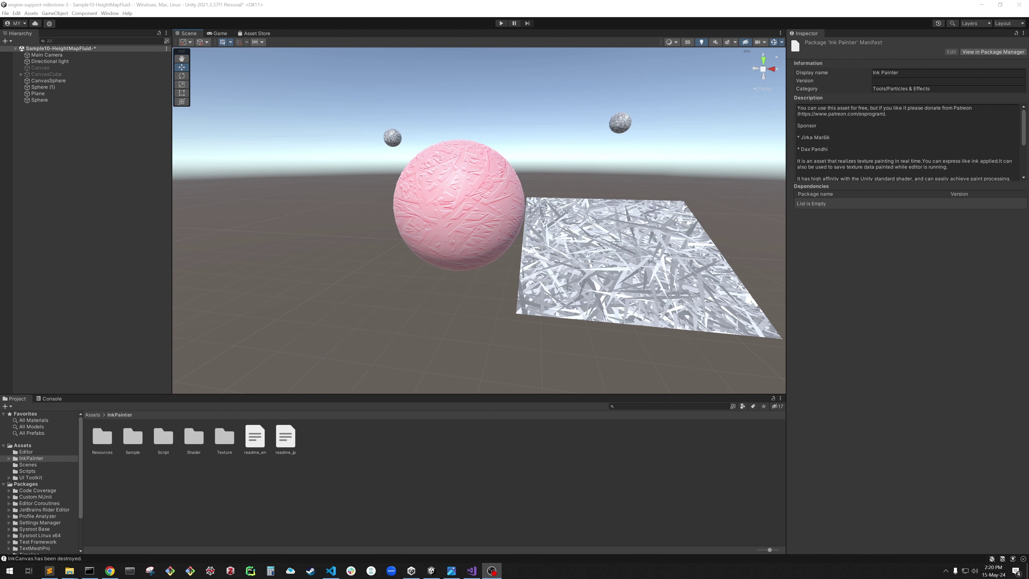
Step: Restore the Ink Painter Asset Store page in Chrome over the Unity Editor
{"action": "left_click", "coordinate": [110, 571]}
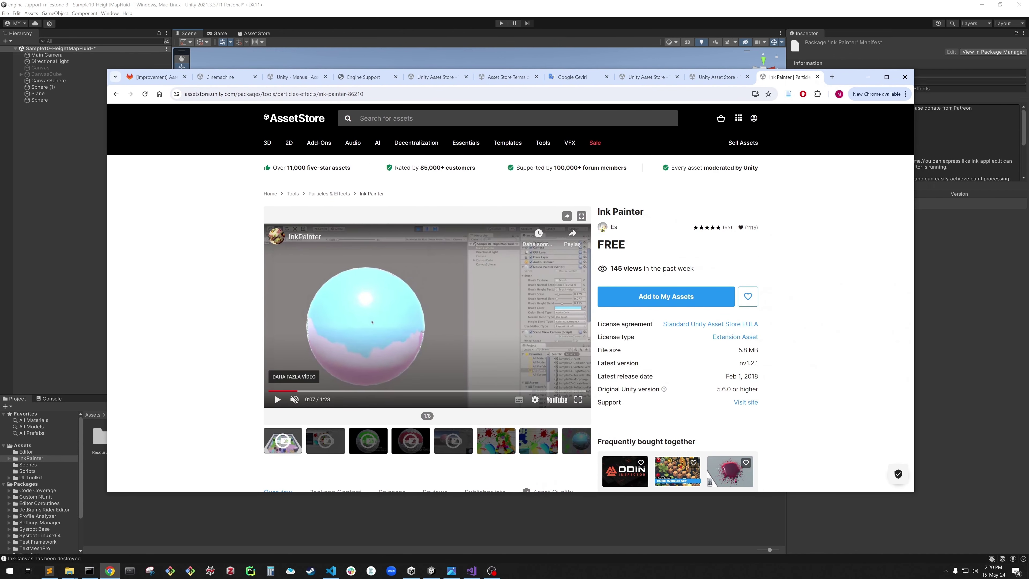
Step: Maximize Chrome and add the free Ink Painter package to My Assets
{"action": "left_click", "coordinate": [886, 78]}
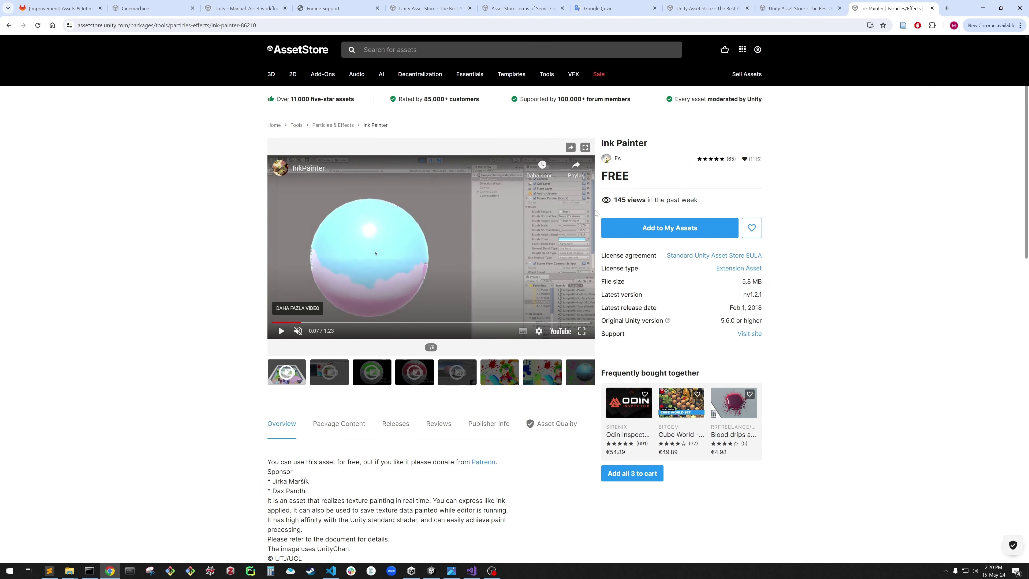
{"action": "left_click", "coordinate": [670, 232]}
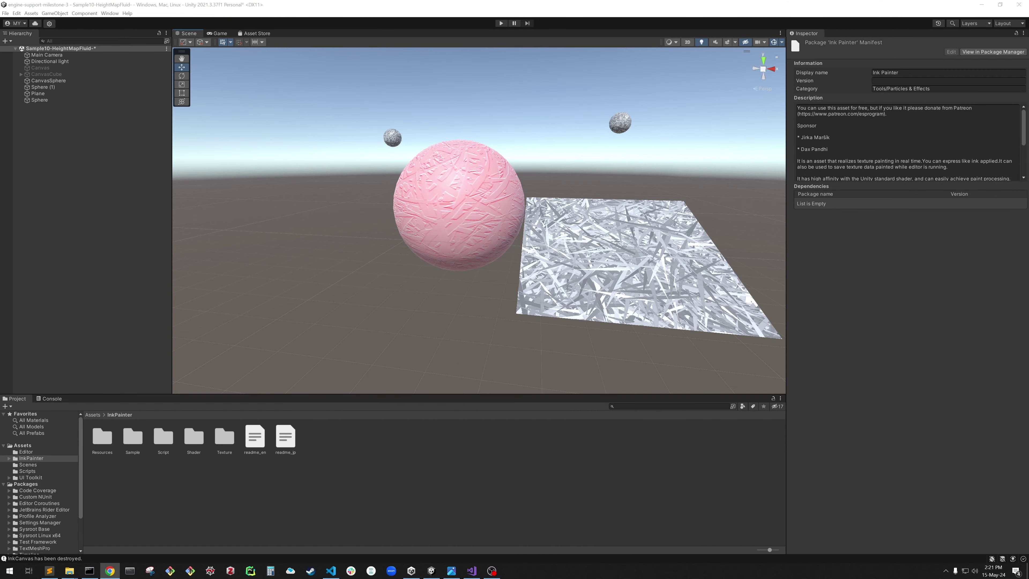
Step: From the Asset Store tab, open the Package Manager on Ink Painter nv1.2.1 and nudge it left
{"action": "left_click", "coordinate": [257, 33]}
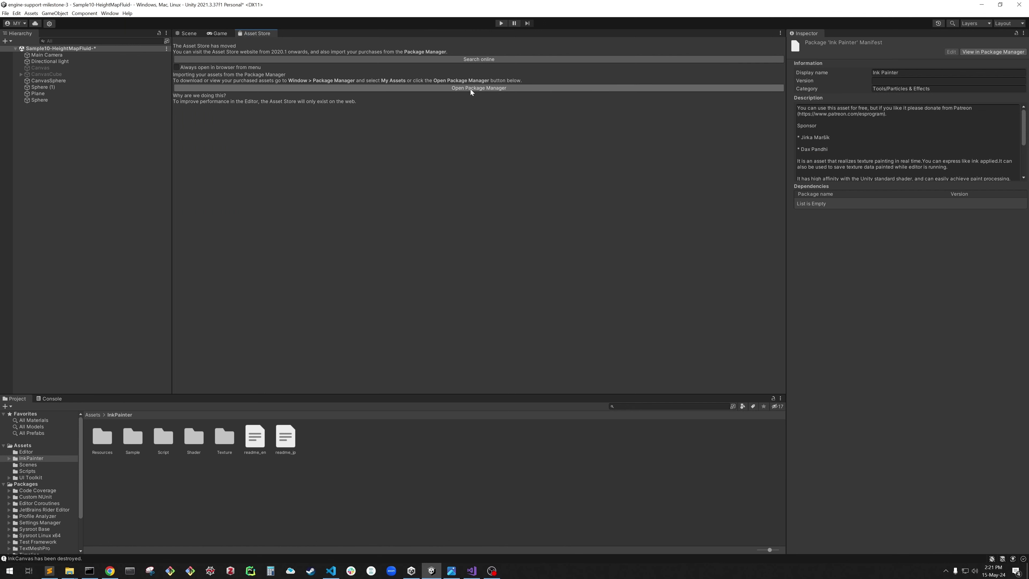
{"action": "left_click", "coordinate": [477, 88]}
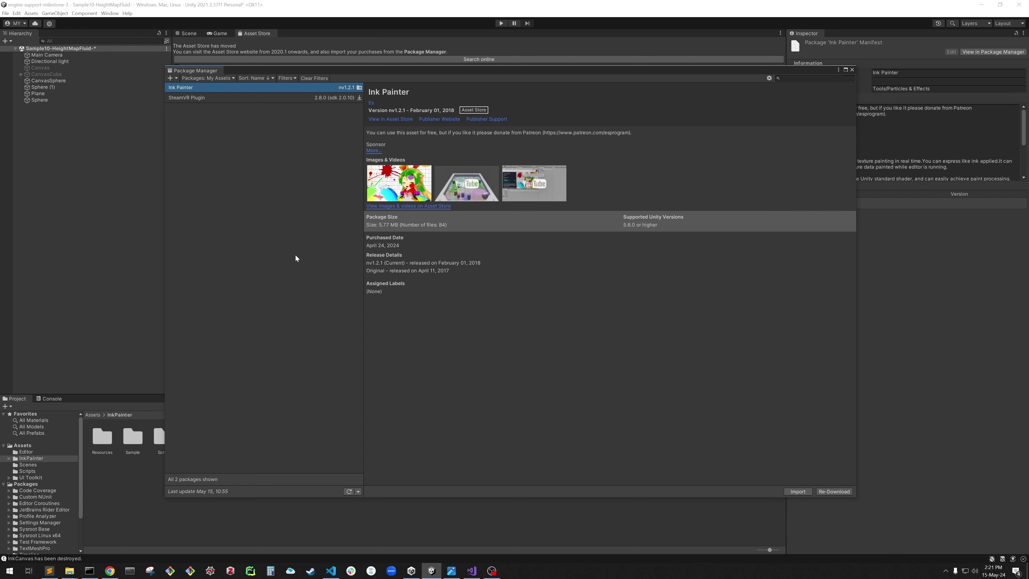
{"action": "left_click_drag", "start_coordinate": [507, 72], "coordinate": [489, 75]}
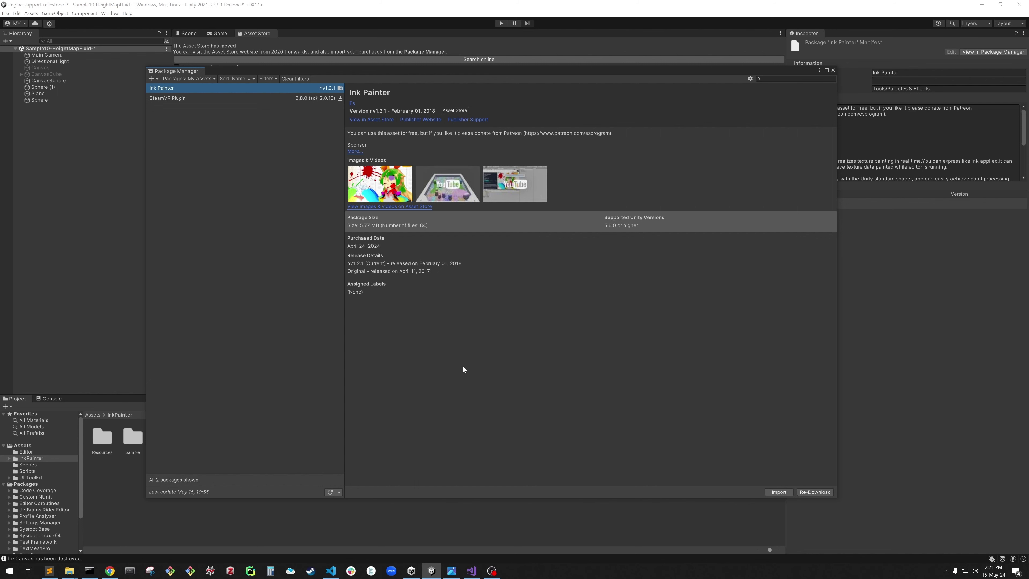
{"action": "key", "text": "alt+Tab"}
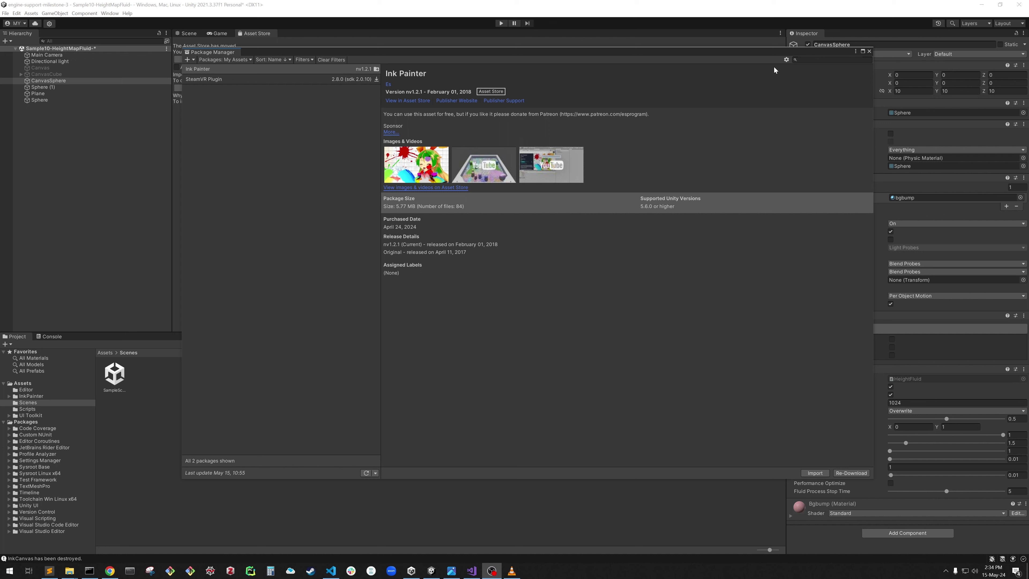
Step: Close the Package Manager and return from the Game view to the Scene view
{"action": "left_click", "coordinate": [28, 390]}
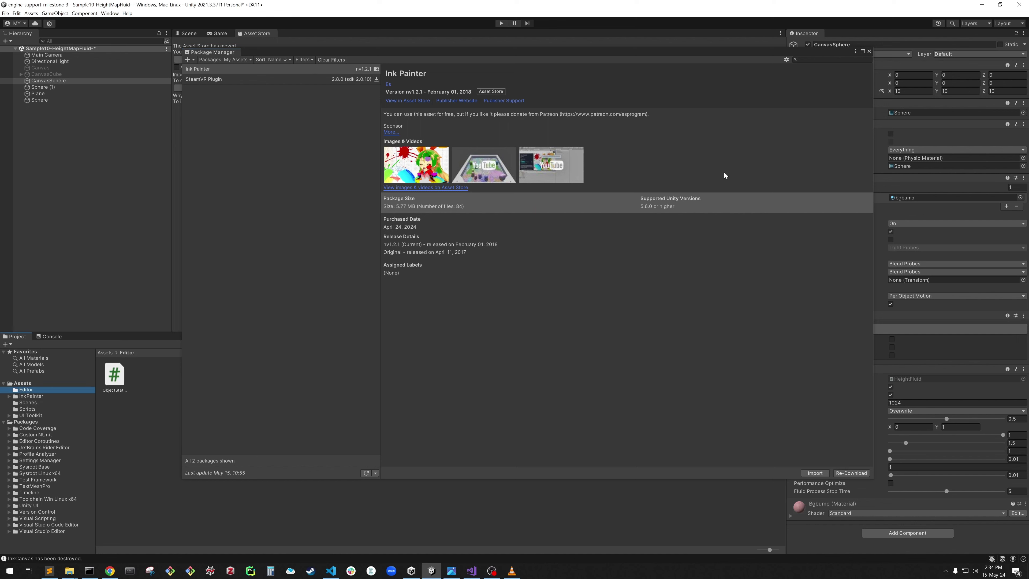
{"action": "left_click", "coordinate": [869, 52]}
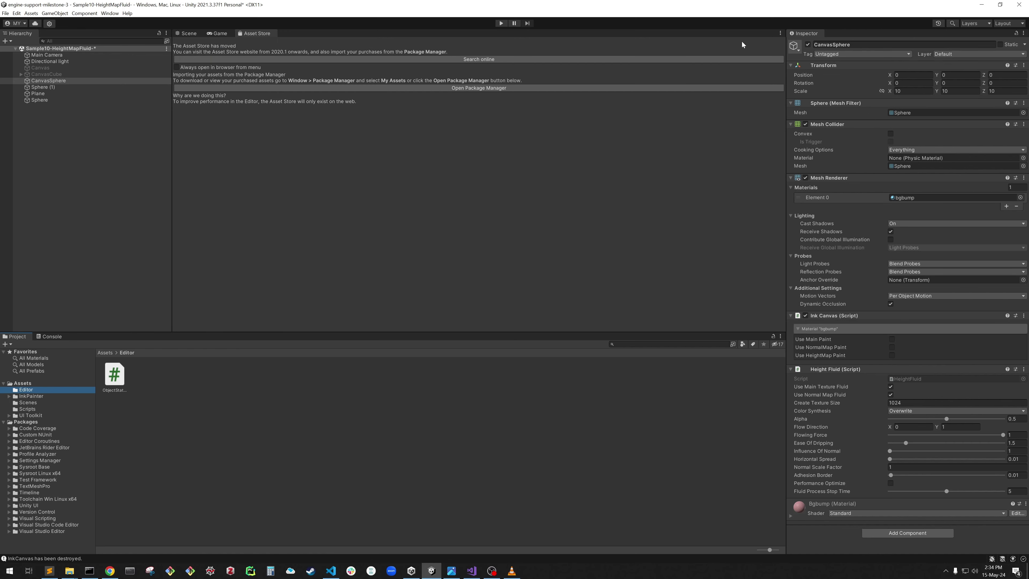
{"action": "left_click", "coordinate": [218, 34]}
{"action": "left_click", "coordinate": [189, 34]}
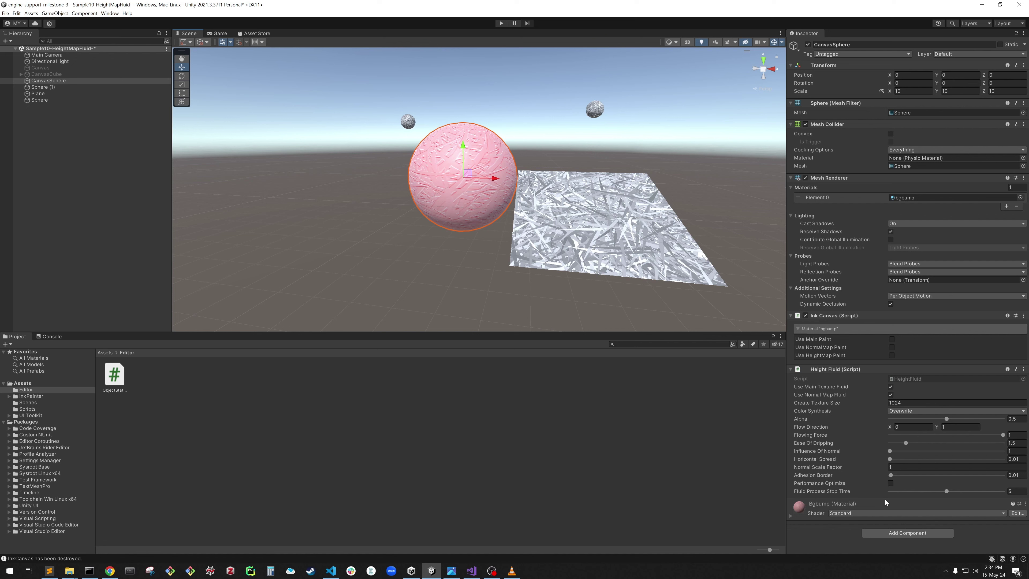
Step: Browse the Scenes, Scripts and UI Toolkit folders in the Project panel
{"action": "left_click", "coordinate": [33, 404]}
{"action": "left_click", "coordinate": [33, 409]}
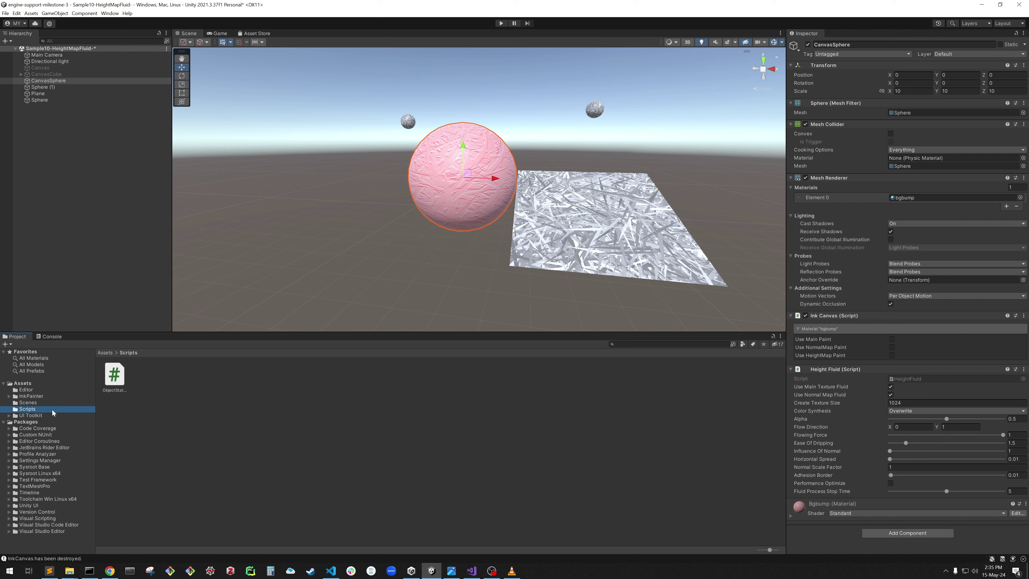
{"action": "left_click", "coordinate": [45, 415]}
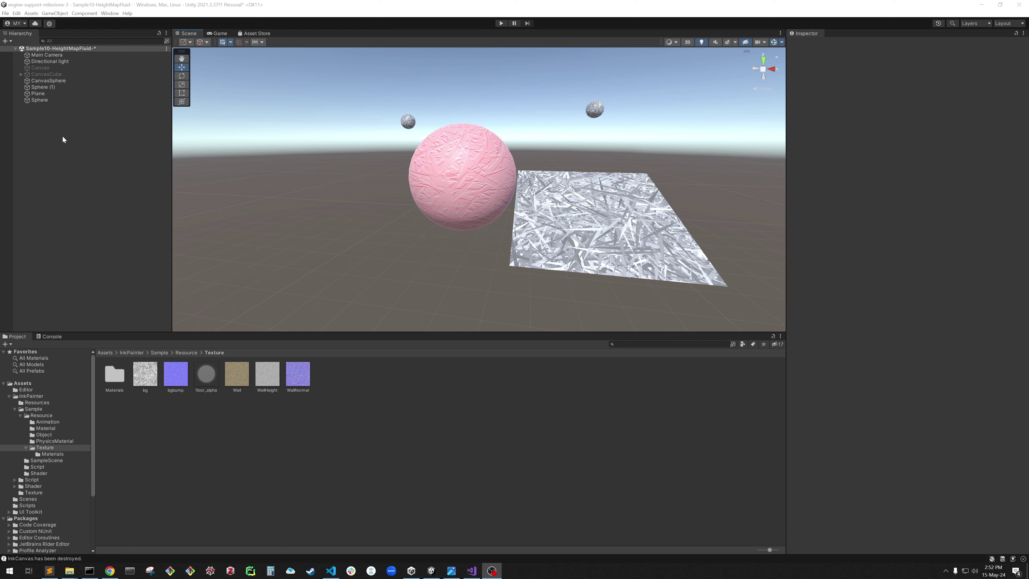
Step: Add a 3D Object > Sphere and drag it along X to the left of the pink sphere
{"action": "right_click", "coordinate": [67, 128]}
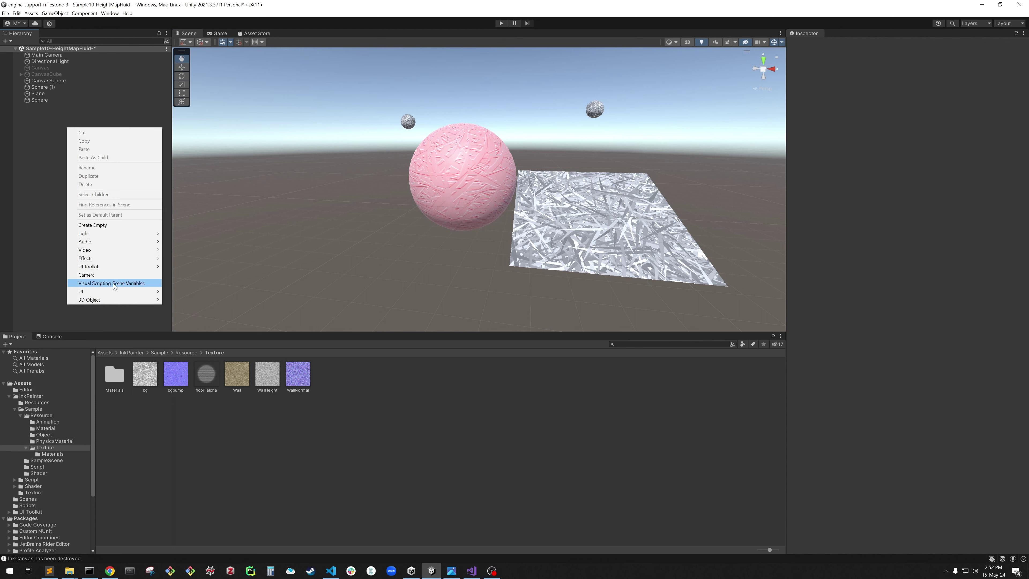
{"action": "mouse_move", "coordinate": [99, 300]}
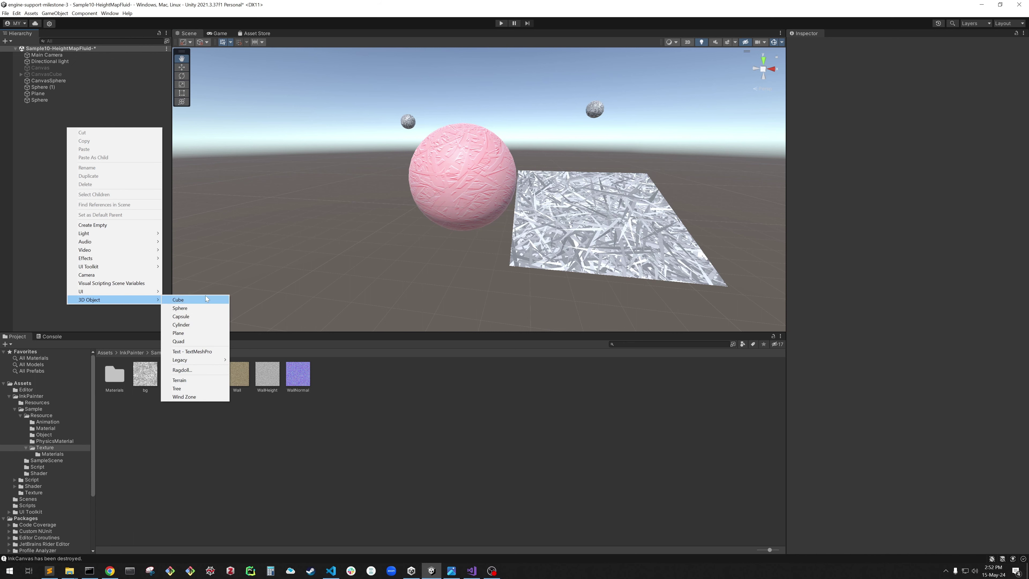
{"action": "left_click", "coordinate": [192, 310]}
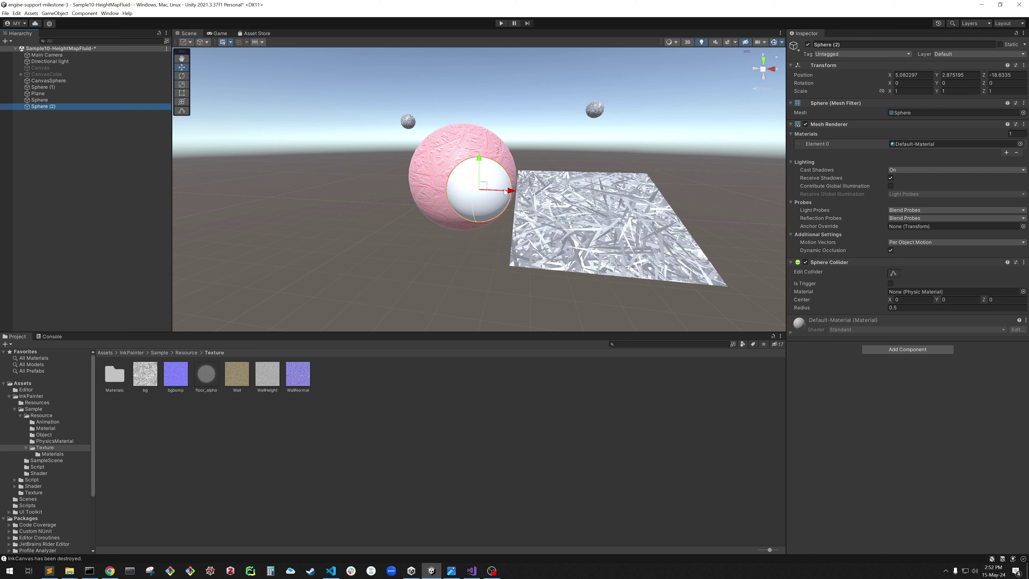
{"action": "left_click_drag", "start_coordinate": [494, 191], "coordinate": [310, 193]}
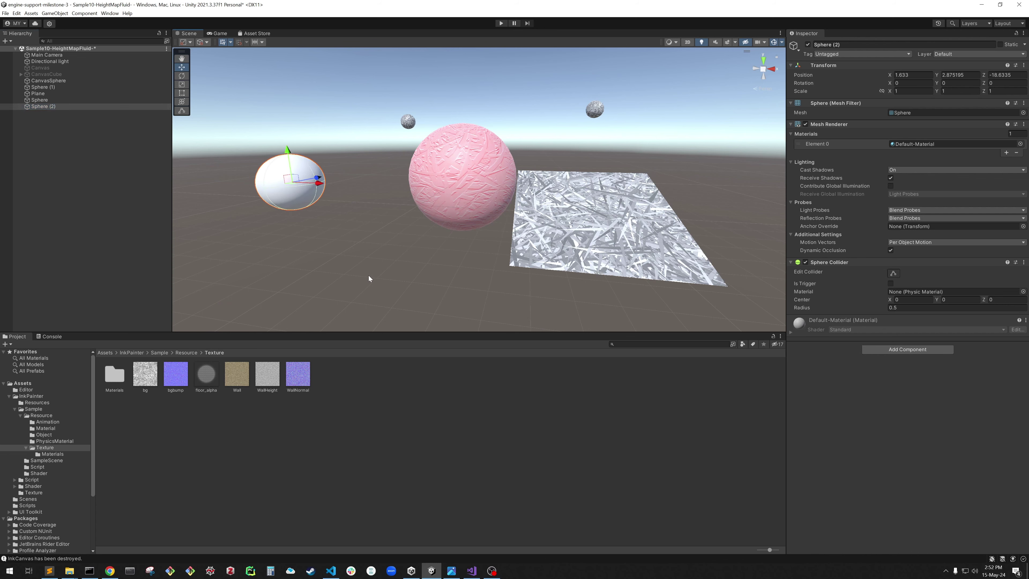
{"action": "left_click", "coordinate": [324, 212]}
{"action": "left_click", "coordinate": [302, 195]}
Step: On Mesh Renderer Element 0, try the Wall, WallNormal, Transparent, Height Drip and bgbump materials
{"action": "left_click", "coordinate": [1020, 144]}
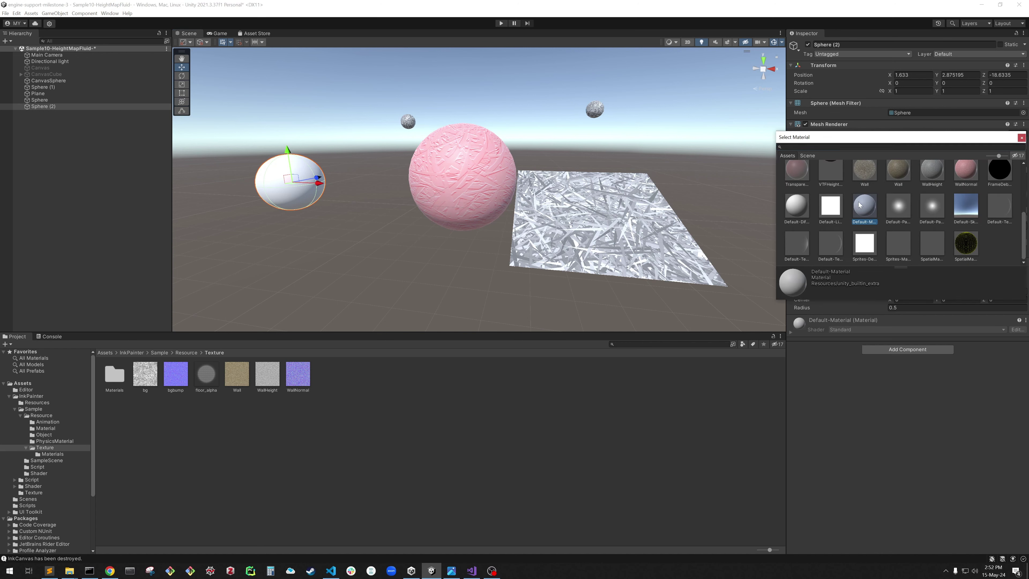
{"action": "scroll", "coordinate": [909, 188], "scroll_direction": "up", "scroll_amount": 1}
{"action": "left_click", "coordinate": [908, 195]}
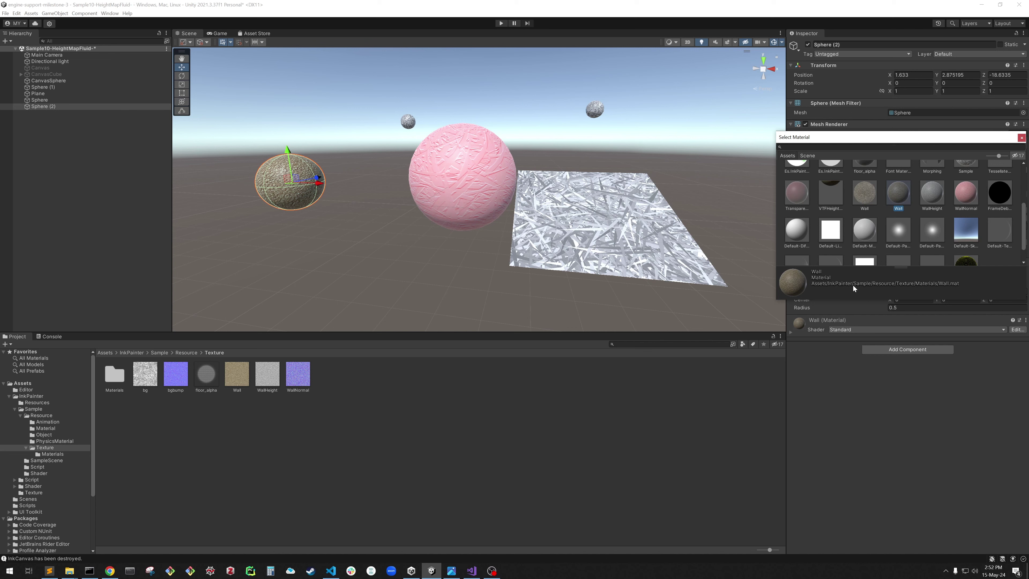
{"action": "scroll", "coordinate": [895, 243], "scroll_direction": "up", "scroll_amount": 2}
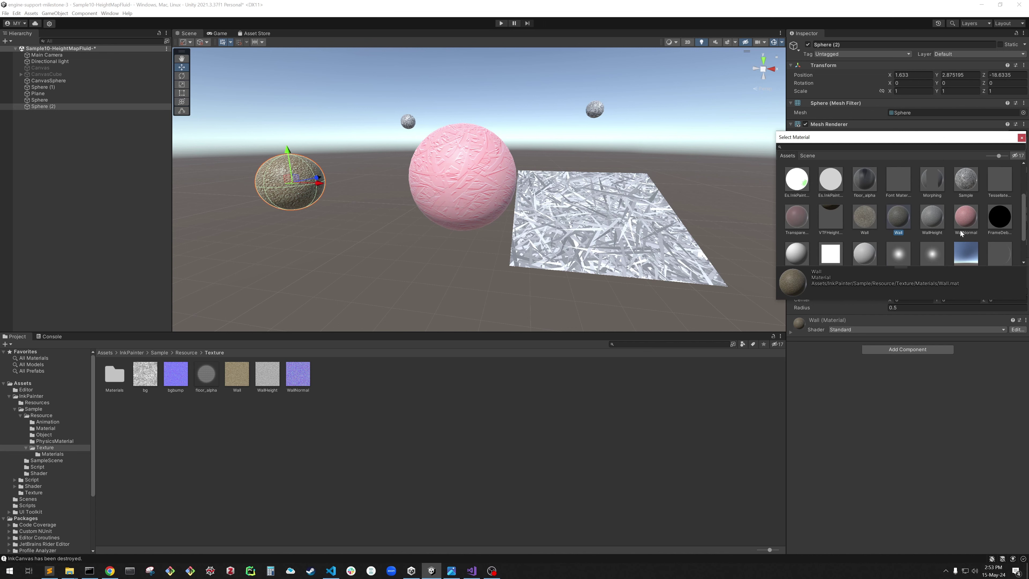
{"action": "left_click", "coordinate": [968, 220]}
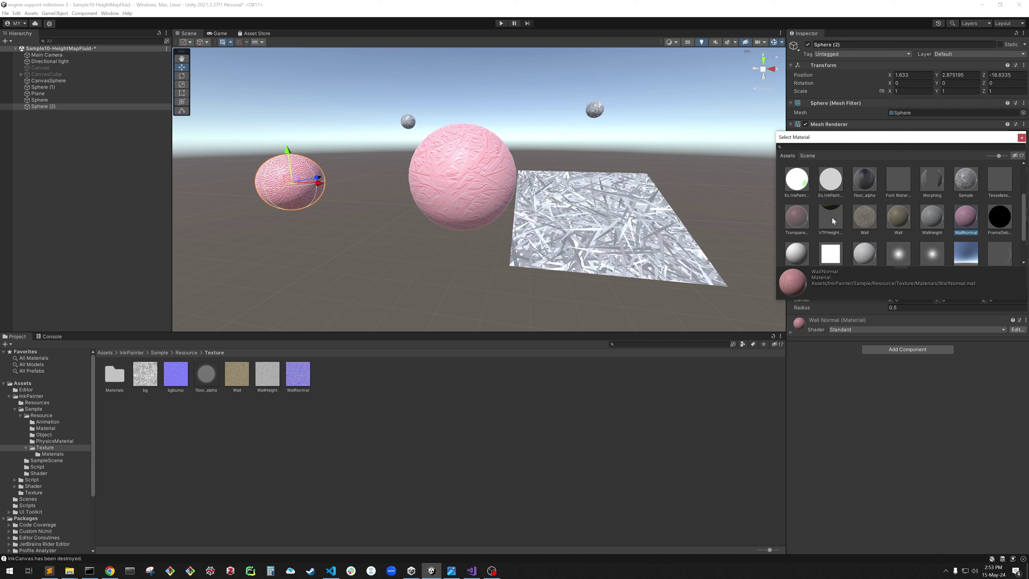
{"action": "left_click", "coordinate": [793, 218]}
{"action": "scroll", "coordinate": [836, 226], "scroll_direction": "up", "scroll_amount": 3}
{"action": "left_click", "coordinate": [830, 179]}
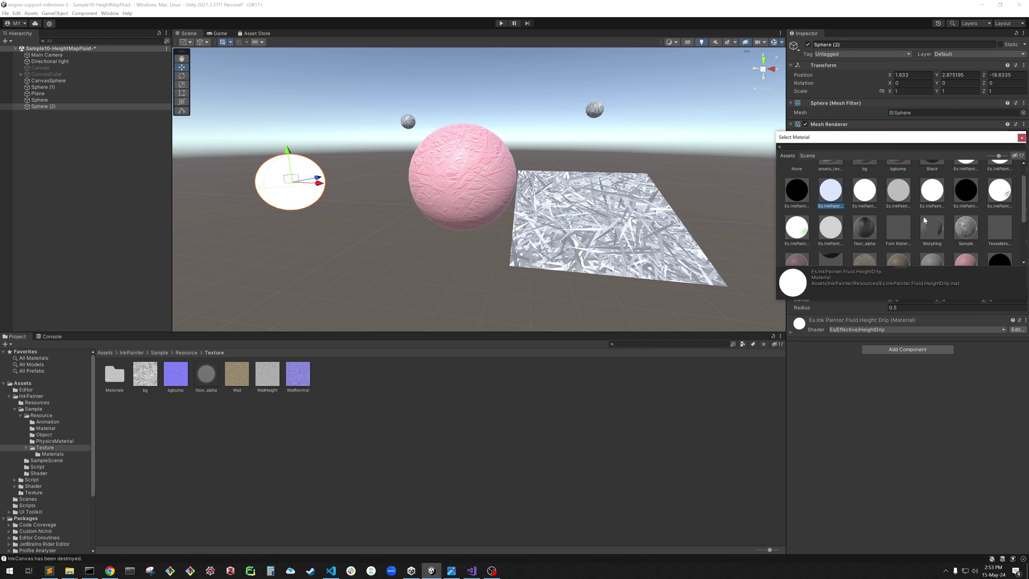
{"action": "scroll", "coordinate": [831, 178], "scroll_direction": "up", "scroll_amount": 3}
{"action": "left_click", "coordinate": [901, 176]}
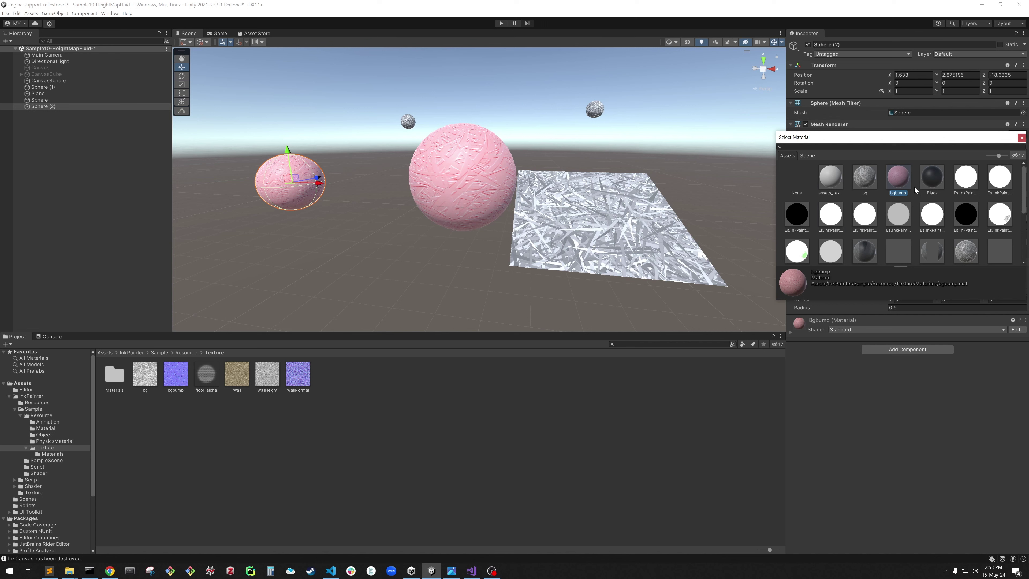
Step: Settle on the Wall material and close the Select Material picker
{"action": "scroll", "coordinate": [913, 187], "scroll_direction": "down", "scroll_amount": 3}
{"action": "left_click", "coordinate": [899, 220]}
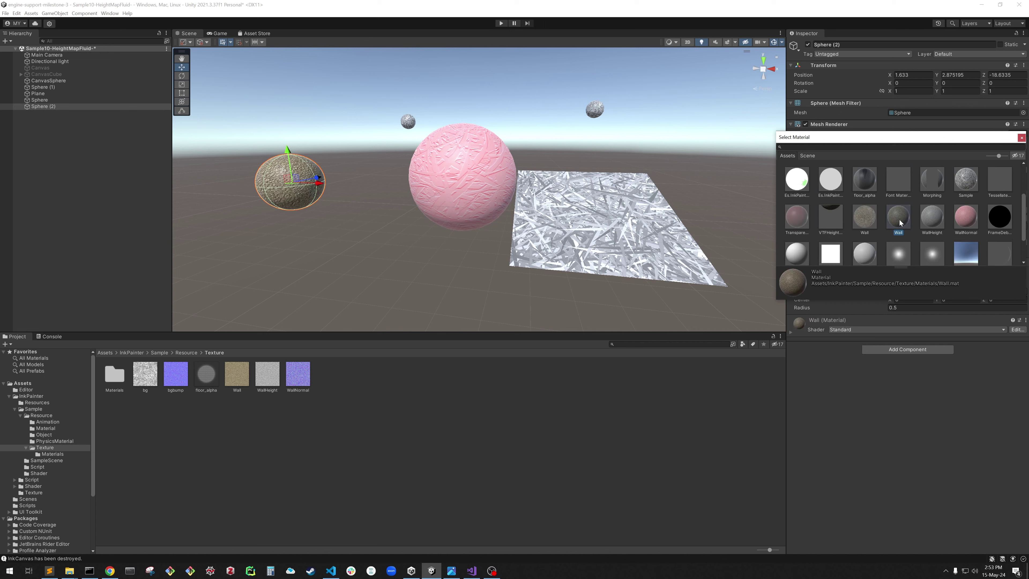
{"action": "scroll", "coordinate": [900, 219], "scroll_direction": "down", "scroll_amount": 2}
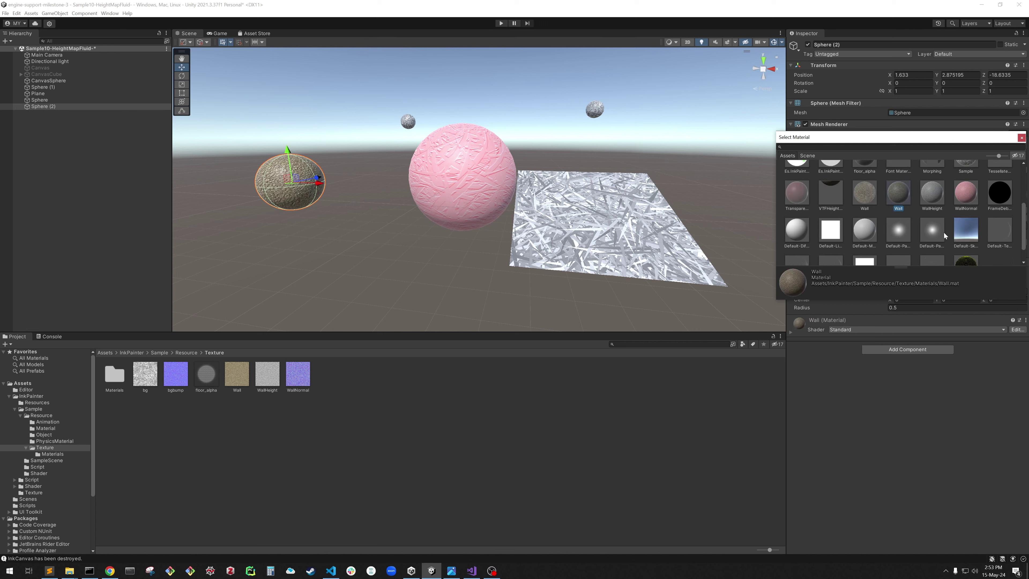
{"action": "scroll", "coordinate": [942, 231], "scroll_direction": "up", "scroll_amount": 3}
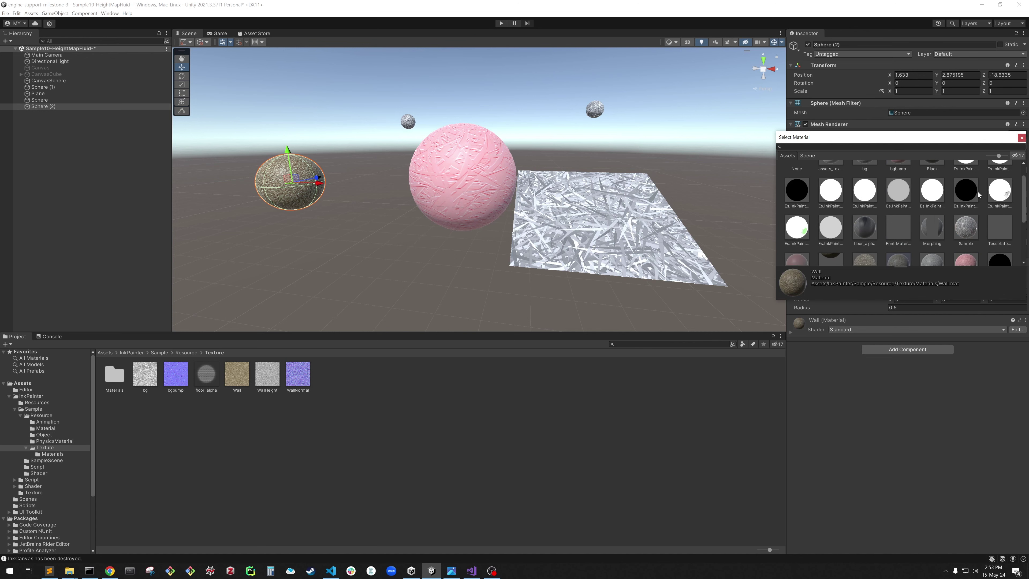
{"action": "left_click", "coordinate": [1021, 137]}
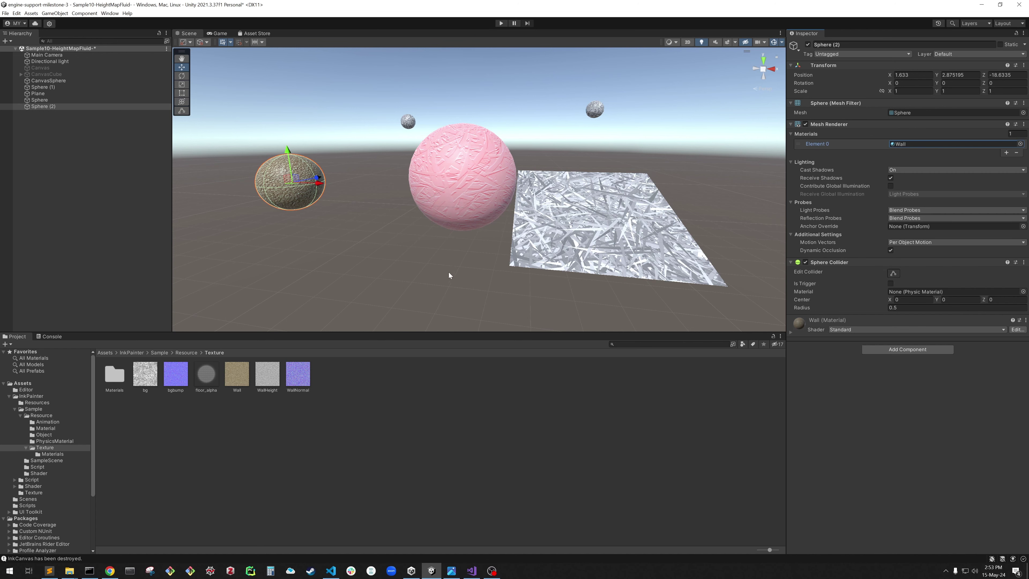
{"action": "left_click", "coordinate": [374, 248]}
Step: Reselect the left sphere and navigate to InkPainter > Sample > Resource > Texture > Materials
{"action": "left_click", "coordinate": [307, 183]}
{"action": "left_click", "coordinate": [8, 396]}
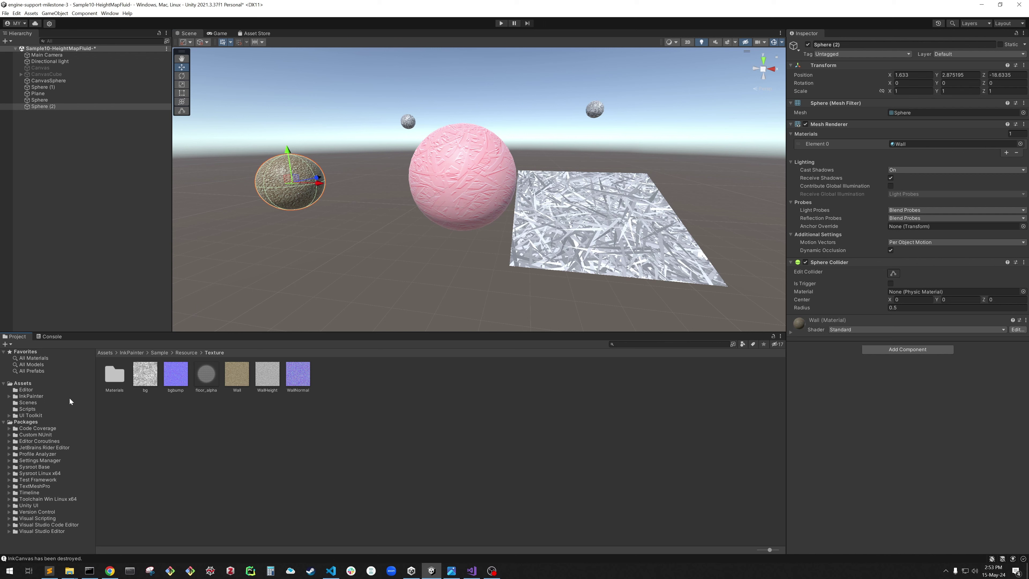
{"action": "left_click", "coordinate": [17, 398]}
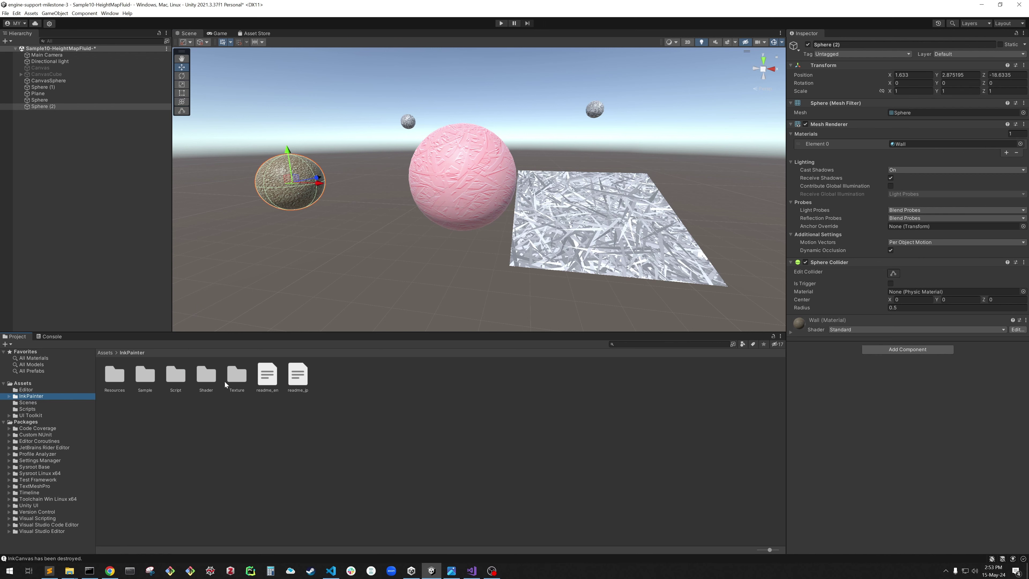
{"action": "left_click", "coordinate": [10, 396]}
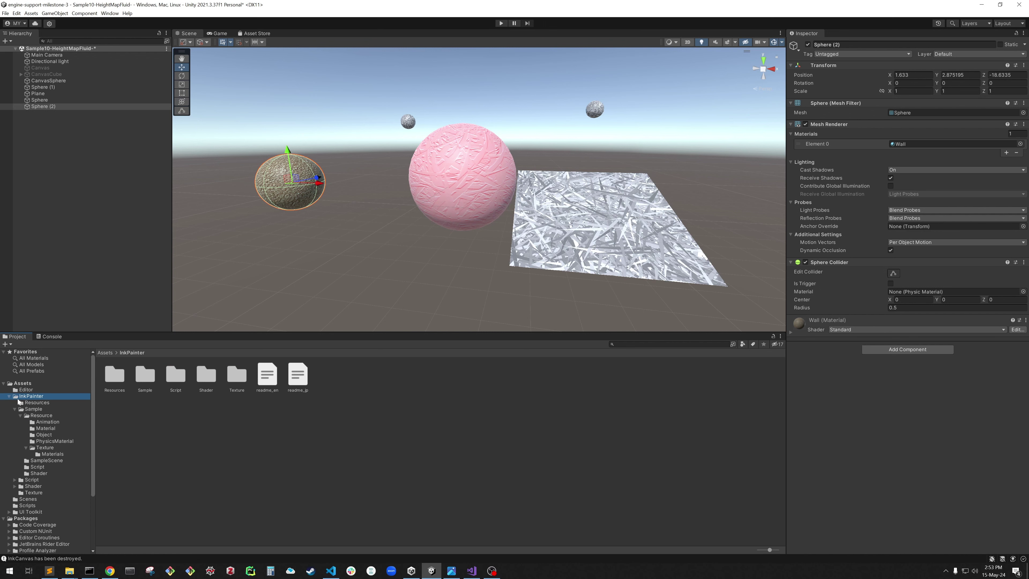
{"action": "left_click", "coordinate": [49, 455]}
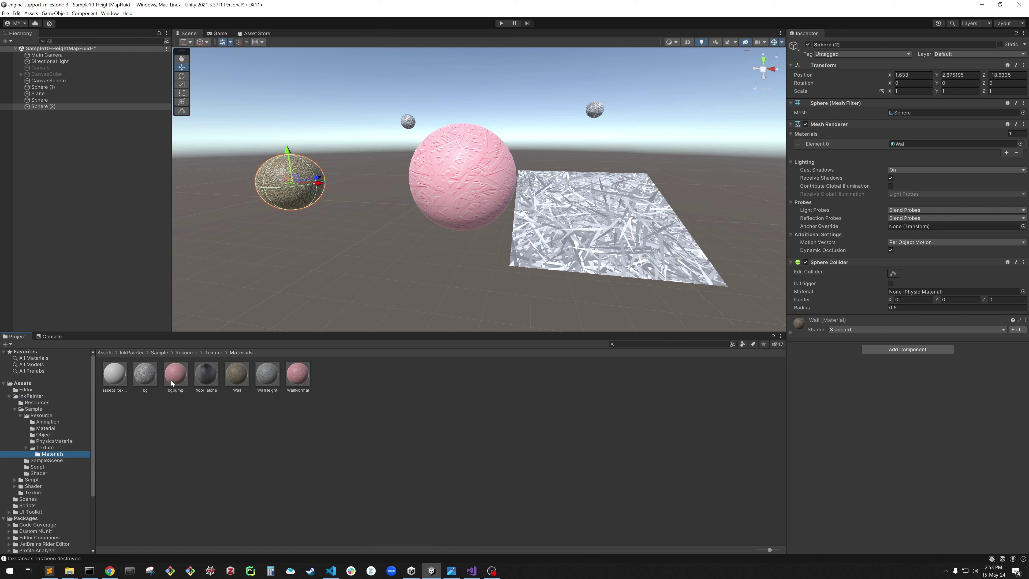
Step: Drag bgbump, WallHeight, WallNormal and finally bg onto the left sphere
{"action": "left_click_drag", "start_coordinate": [177, 377], "coordinate": [305, 198]}
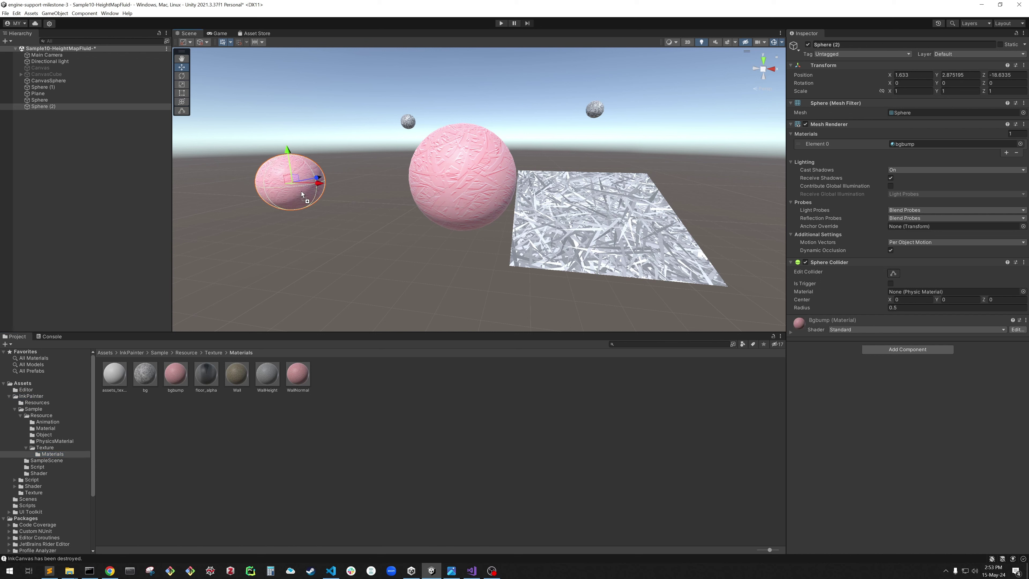
{"action": "left_click_drag", "start_coordinate": [267, 373], "coordinate": [298, 180]}
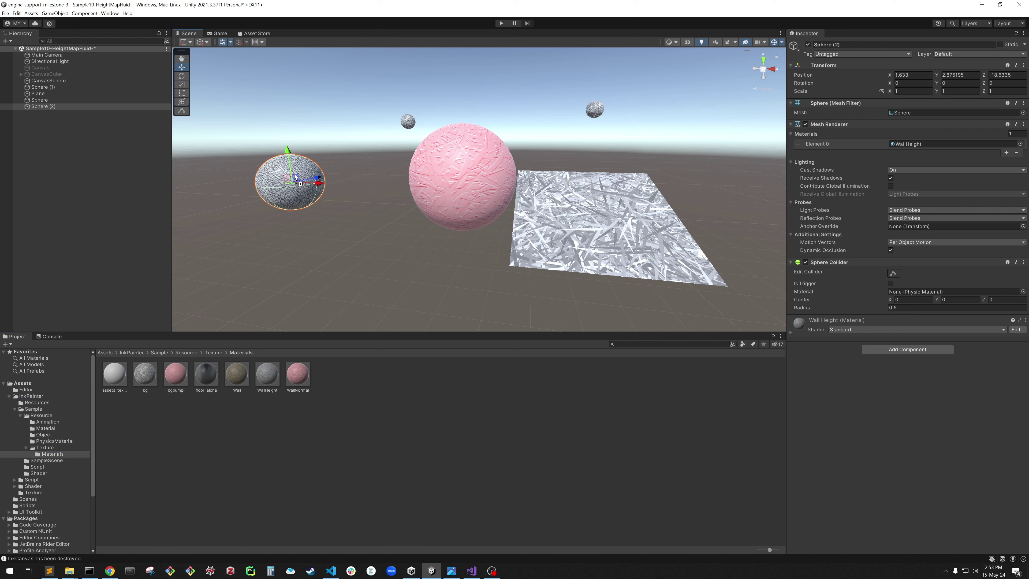
{"action": "left_click", "coordinate": [301, 375]}
{"action": "left_click_drag", "start_coordinate": [300, 375], "coordinate": [292, 184]}
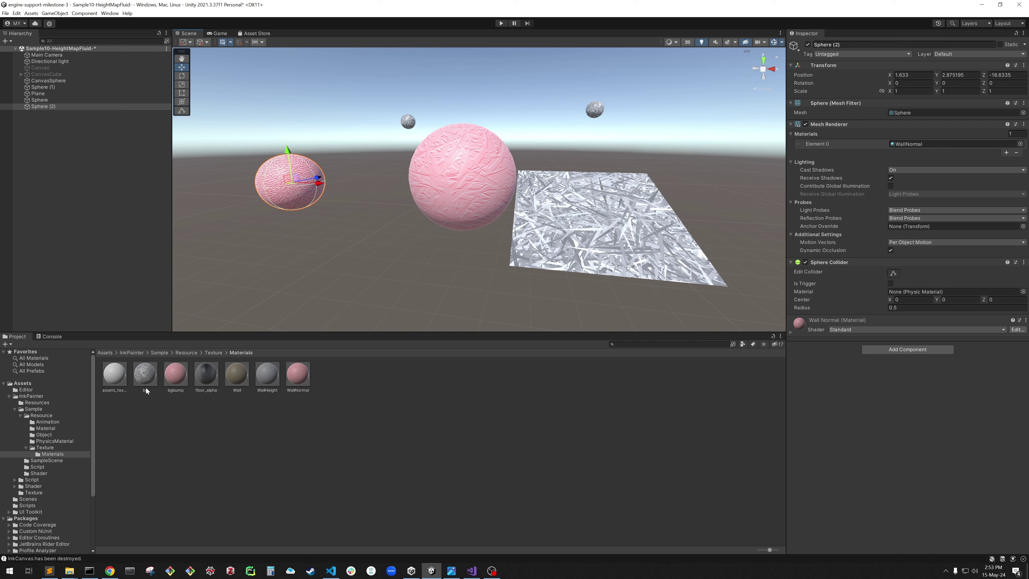
{"action": "left_click_drag", "start_coordinate": [153, 380], "coordinate": [293, 180]}
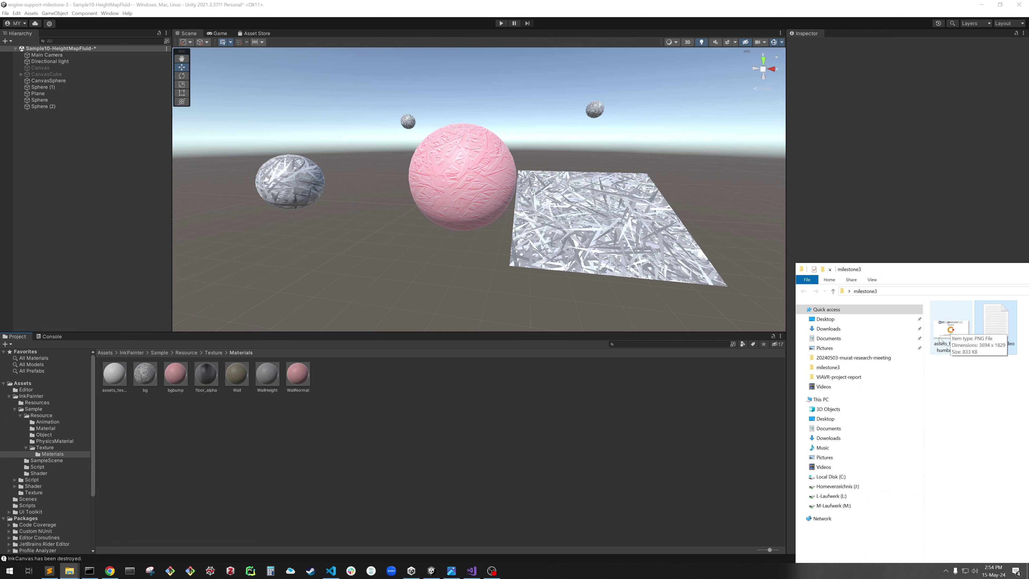
Step: Import assets_textures_thumbnail.png into the Materials folder and drag it onto the left sphere
{"action": "left_click", "coordinate": [953, 331]}
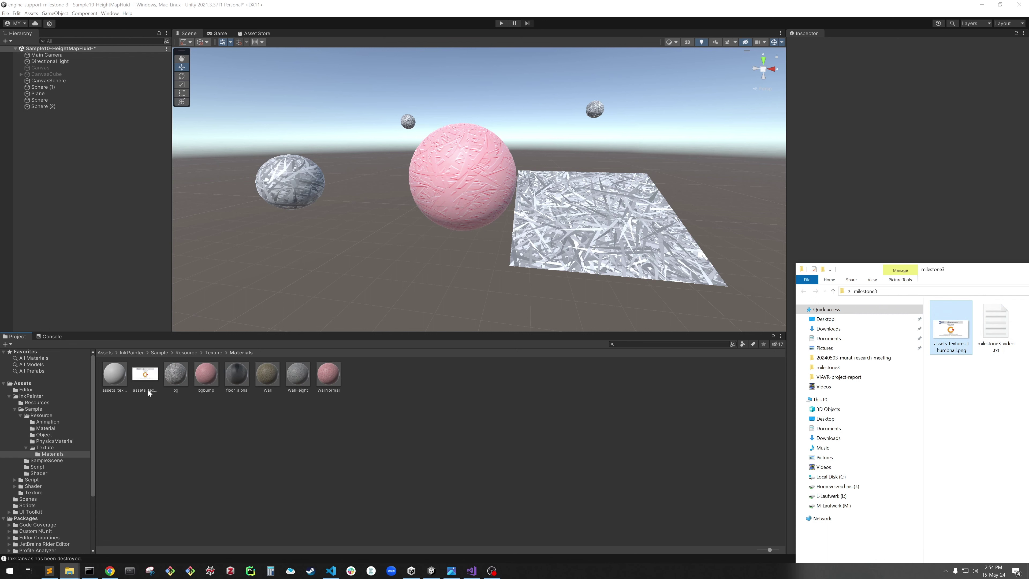
{"action": "left_click", "coordinate": [1020, 269]}
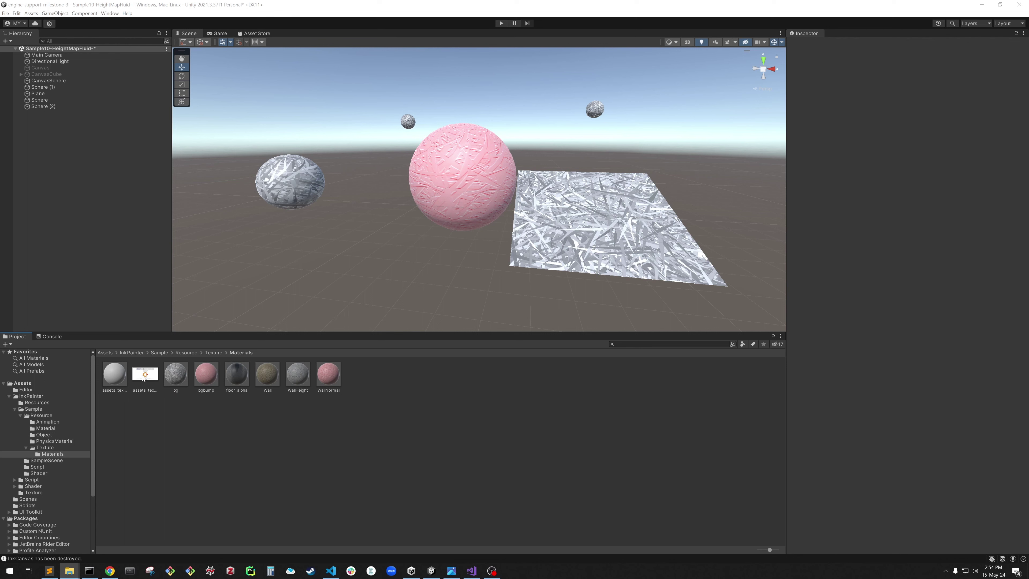
{"action": "mouse_move", "coordinate": [142, 378]}
{"action": "left_mouse_down"}
{"action": "mouse_move", "coordinate": [151, 362]}
{"action": "mouse_move", "coordinate": [152, 382]}
{"action": "left_mouse_up"}
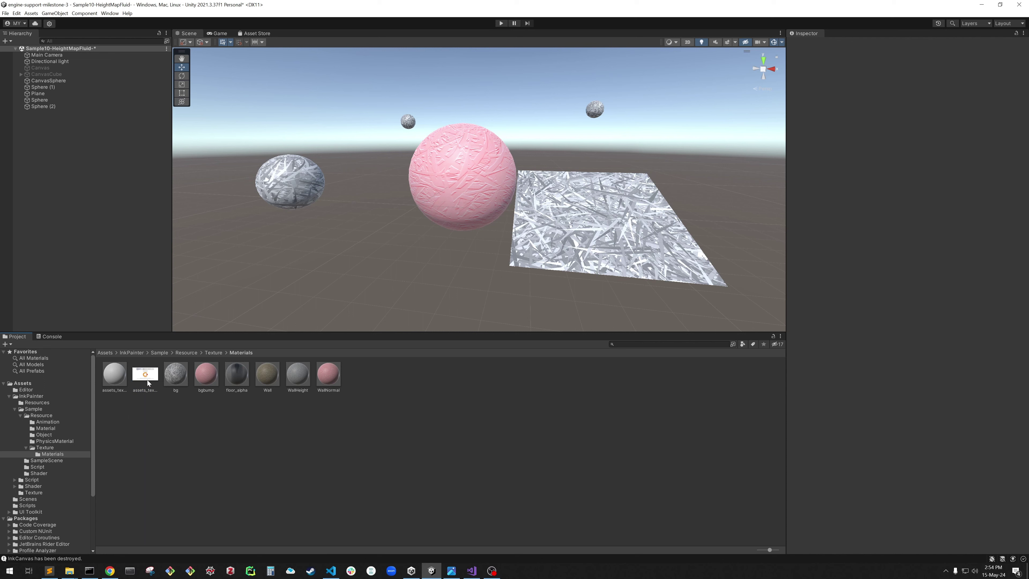
{"action": "left_click_drag", "start_coordinate": [146, 380], "coordinate": [297, 182]}
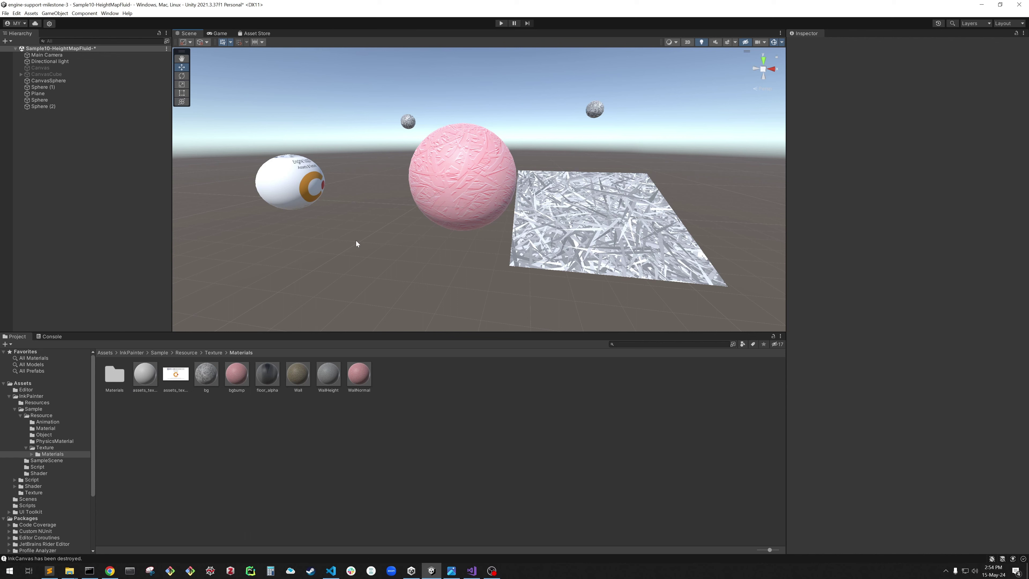
Step: Orbit and fly around the spheres, then select the thumbnail-textured left sphere
{"action": "left_click_drag", "start_coordinate": [360, 261], "coordinate": [333, 243], "text": "alt"}
{"action": "left_click_drag", "start_coordinate": [299, 251], "coordinate": [256, 198], "text": "alt"}
{"action": "key", "text": "Right"}
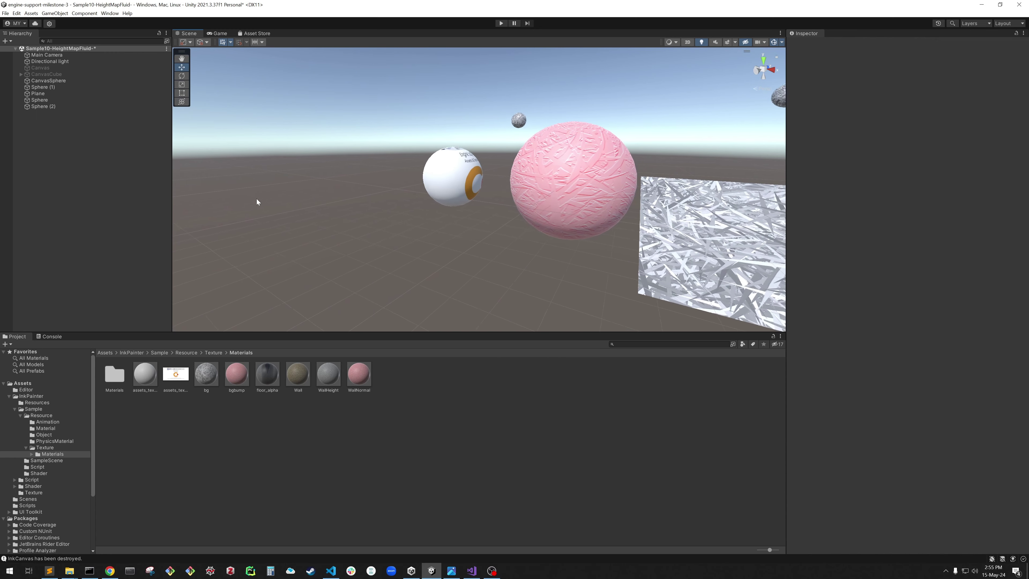
{"action": "key", "text": "Up"}
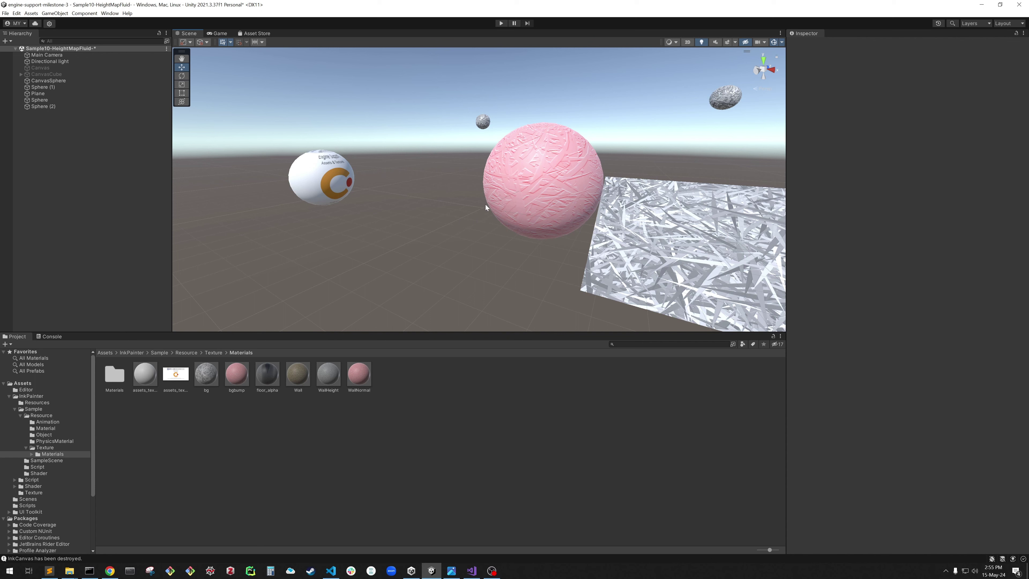
{"action": "key", "text": "Left"}
{"action": "key", "text": "Up"}
{"action": "key", "text": "Left"}
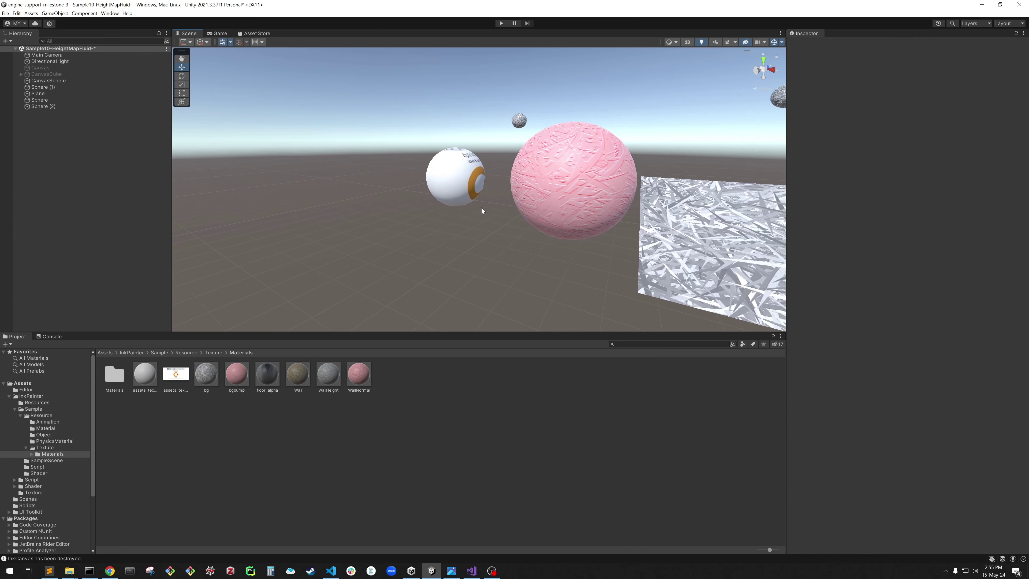
{"action": "key", "text": "Right"}
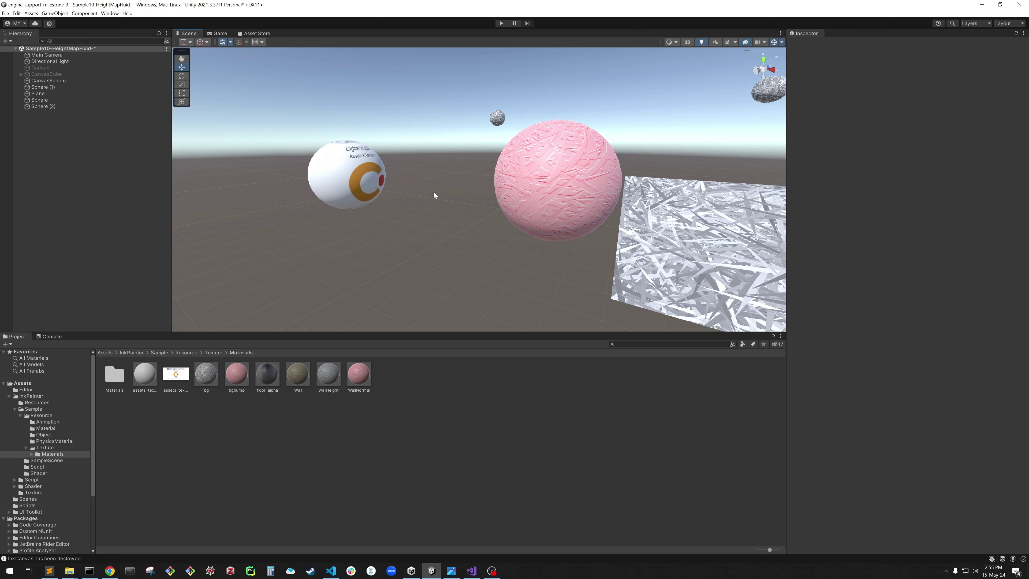
{"action": "left_click", "coordinate": [343, 180]}
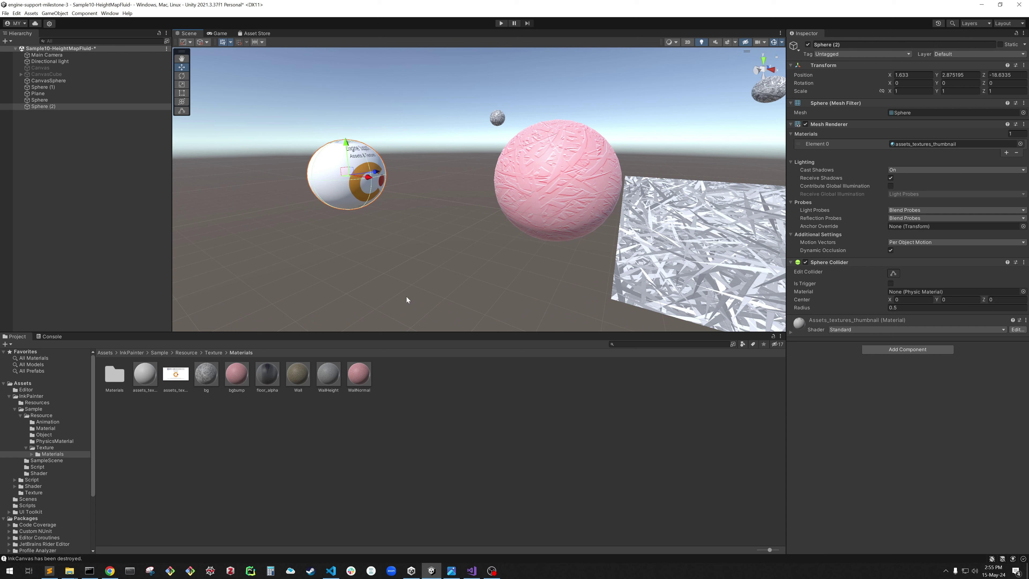
Step: Return to Unity and select the white logo sphere, then deselect it
{"action": "key", "text": "alt+Tab"}
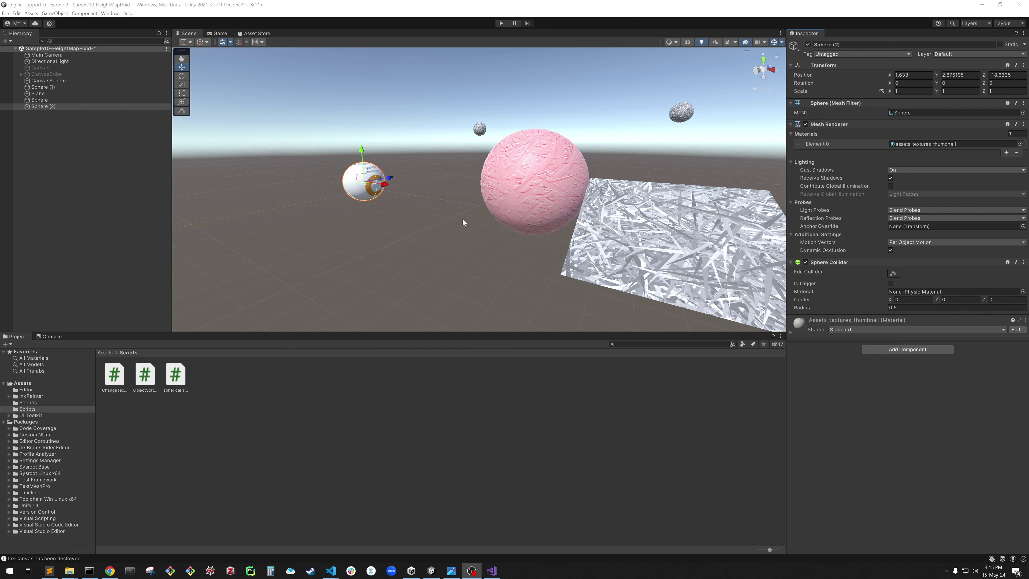
{"action": "left_click", "coordinate": [388, 229]}
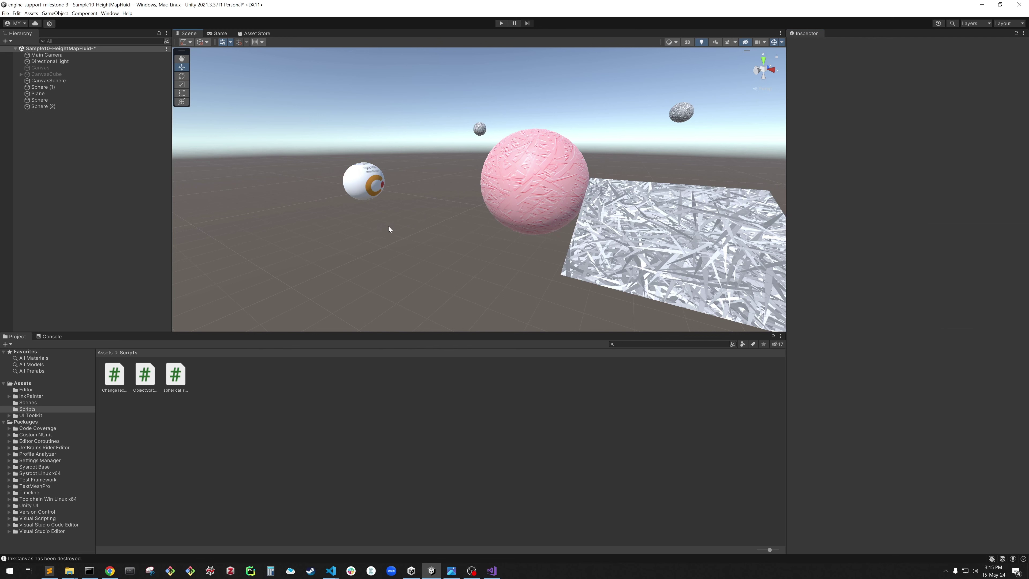
{"action": "left_click", "coordinate": [369, 192]}
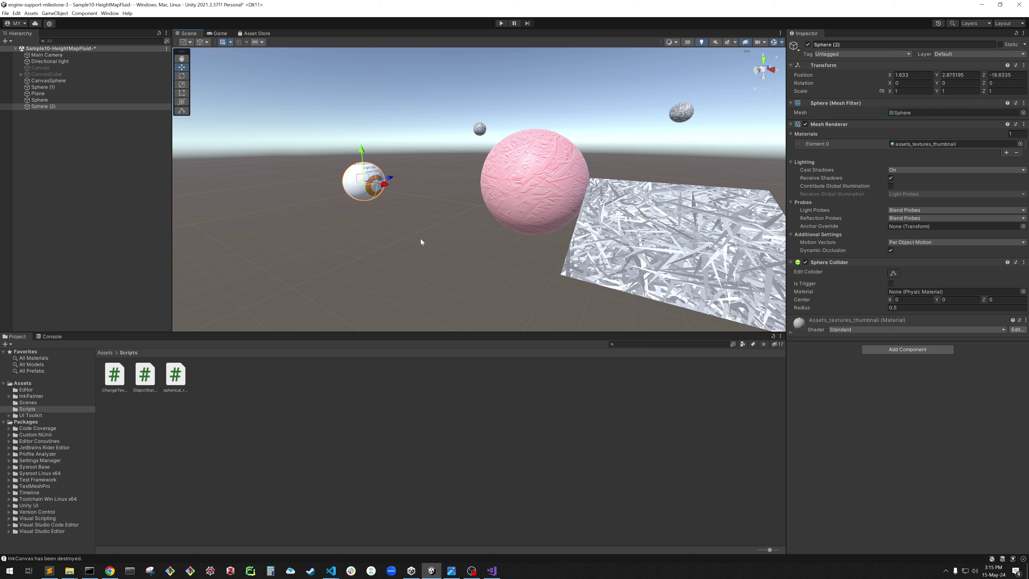
{"action": "left_click", "coordinate": [392, 227]}
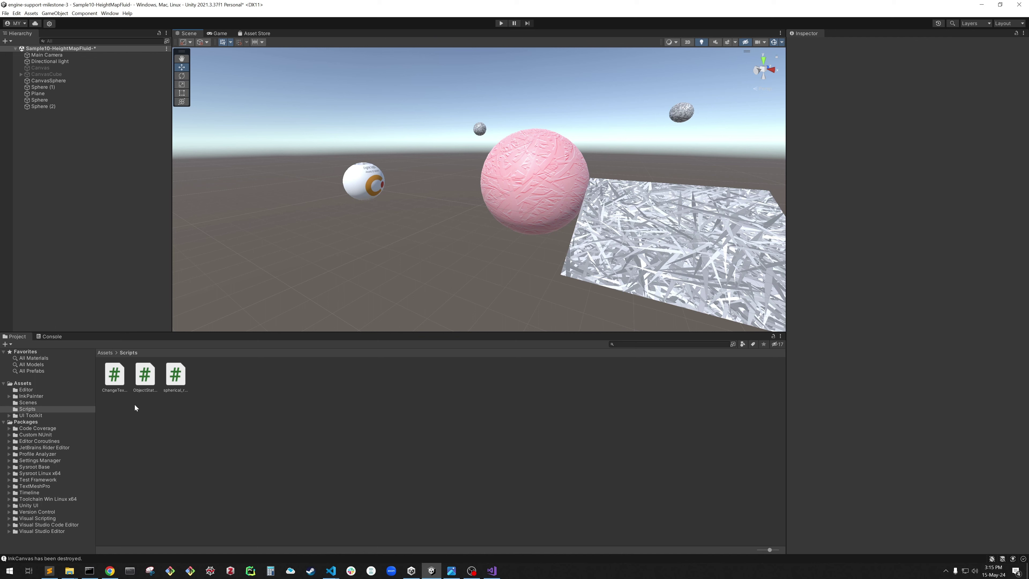
Step: Preview the ChangeTexture script's code in the Inspector, then reselect the white logo sphere, Sphere (2)
{"action": "key", "text": "Right"}
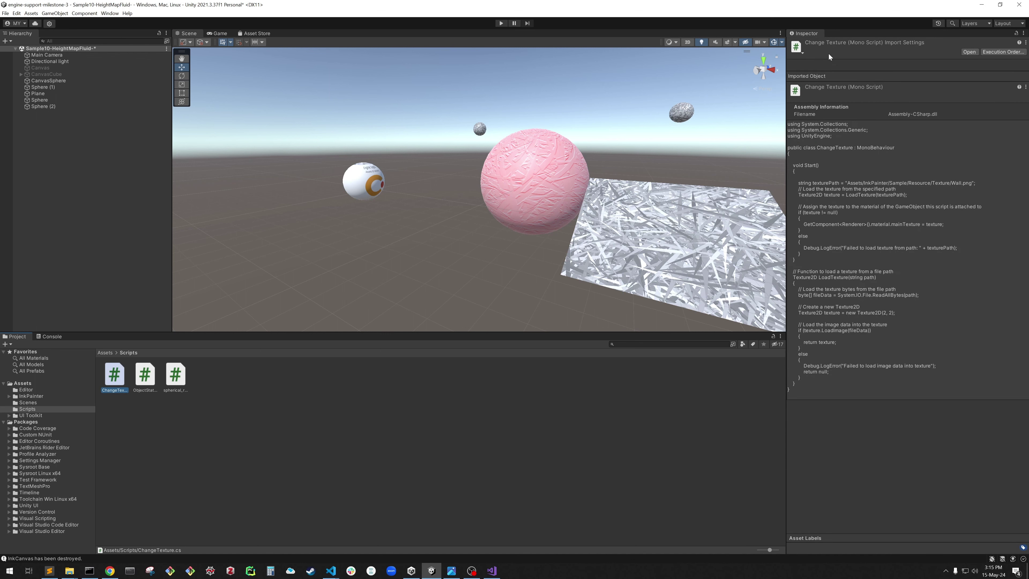
{"action": "left_click", "coordinate": [574, 447]}
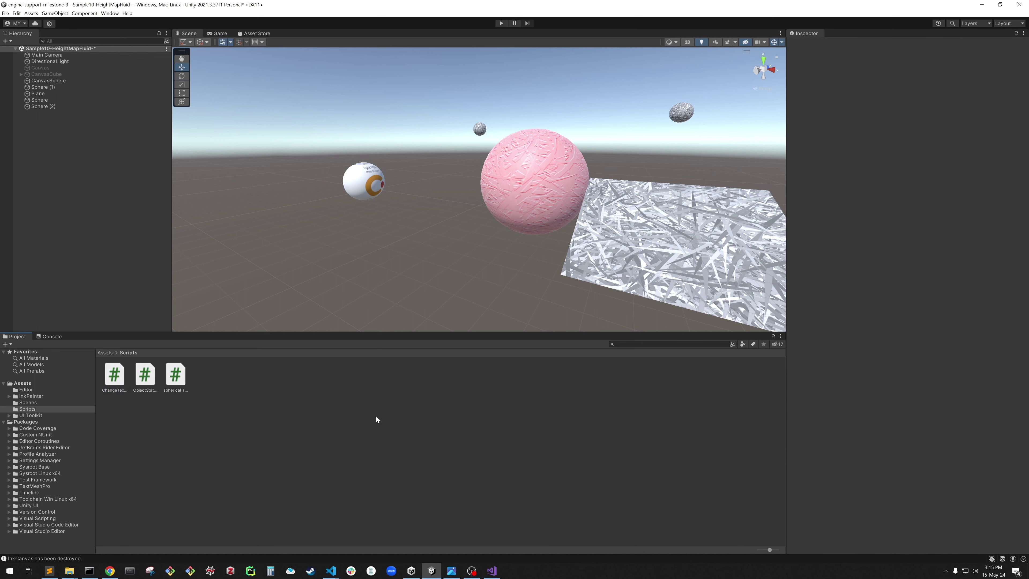
{"action": "left_click", "coordinate": [122, 385]}
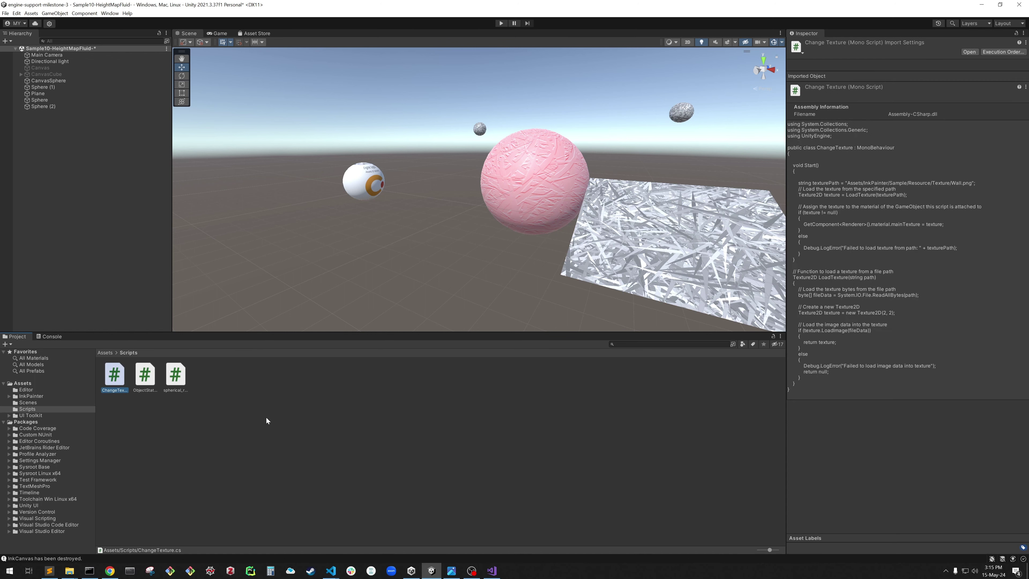
{"action": "left_click", "coordinate": [362, 196]}
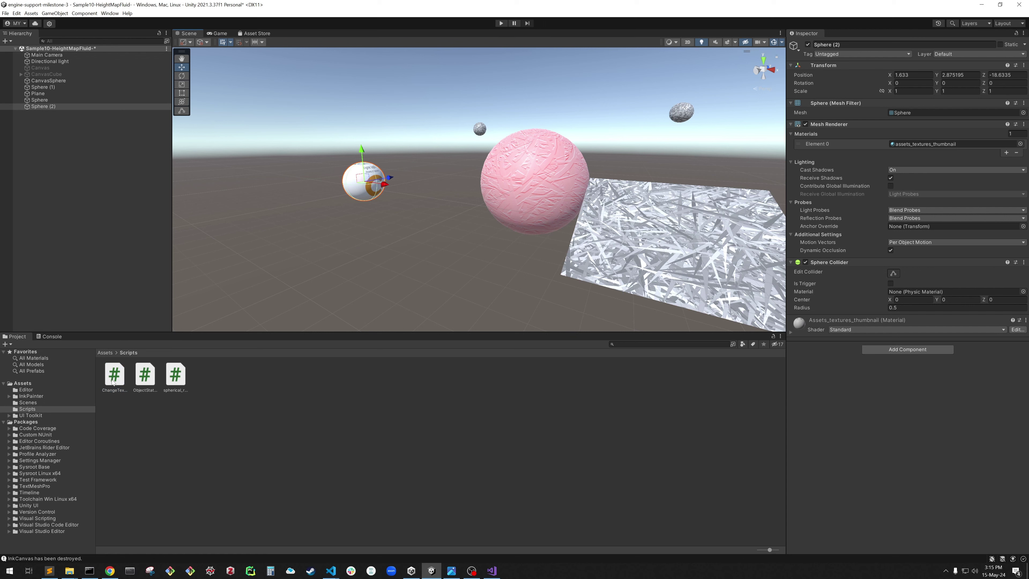
Step: Drag ChangeTexture onto Sphere (2) and remove it, then re-add Change Texture via Add Component search 'cha'
{"action": "left_click_drag", "start_coordinate": [113, 382], "coordinate": [881, 381]}
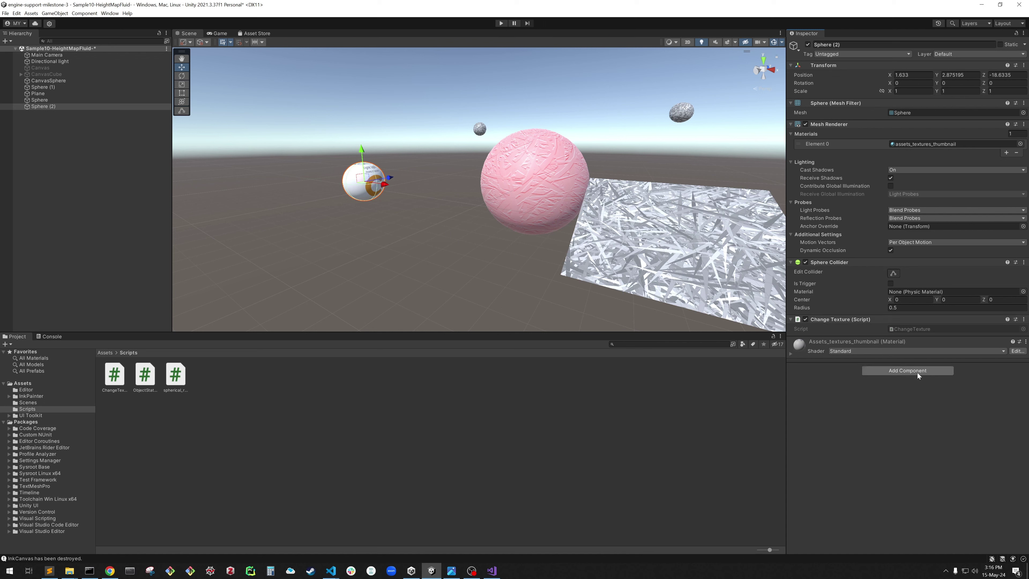
{"action": "left_click", "coordinate": [1024, 320]}
{"action": "left_click", "coordinate": [989, 337]}
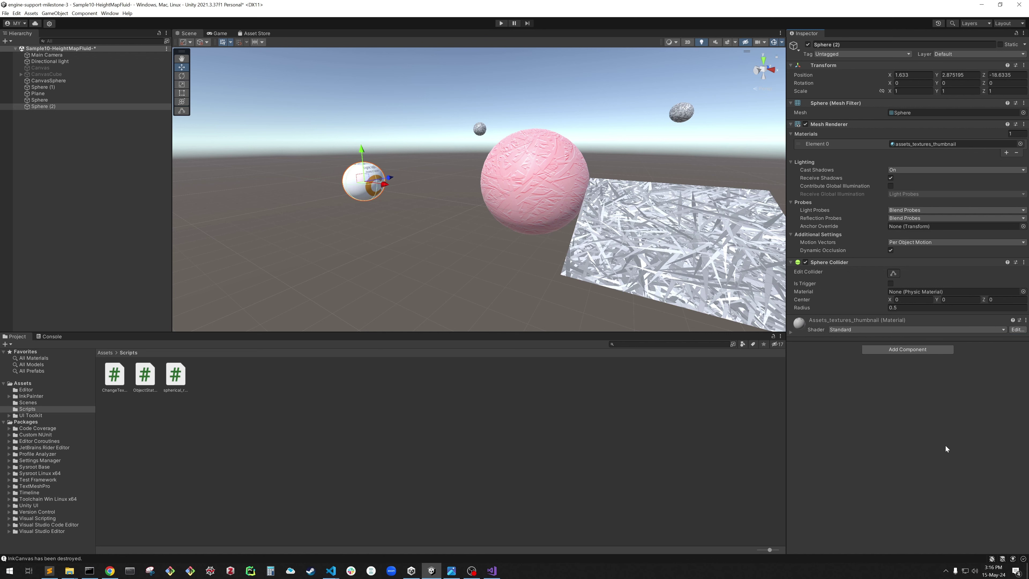
{"action": "left_click", "coordinate": [916, 349]}
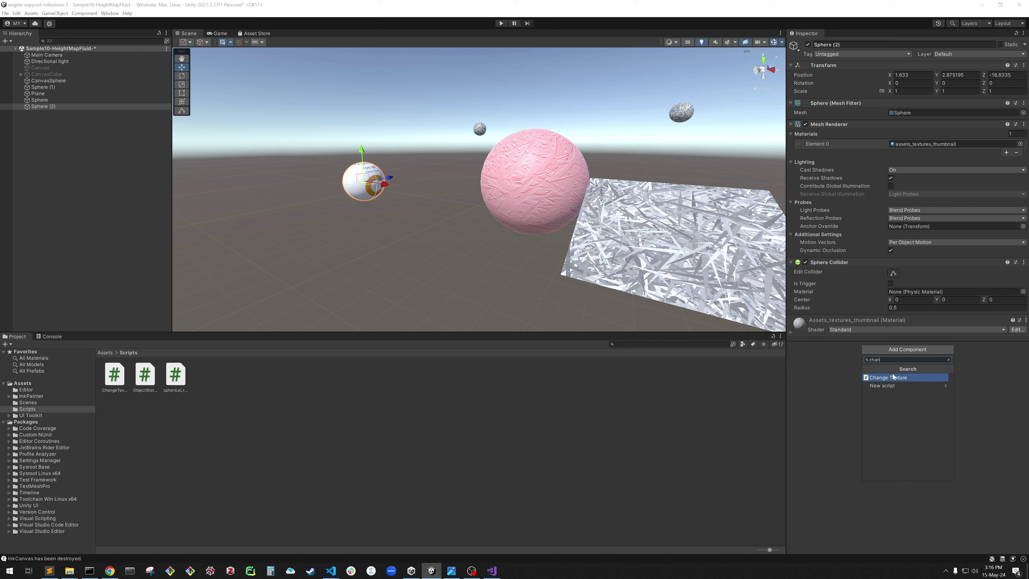
{"action": "key", "text": "BackSpace"}
{"action": "key", "text": "BackSpace"}
{"action": "key", "text": "BackSpace"}
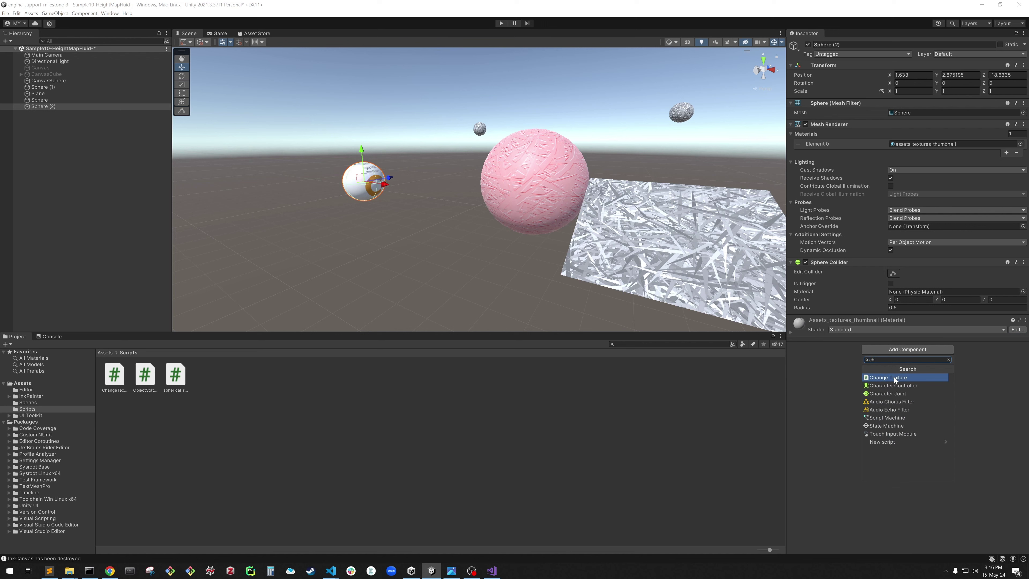
{"action": "type", "text": "han"}
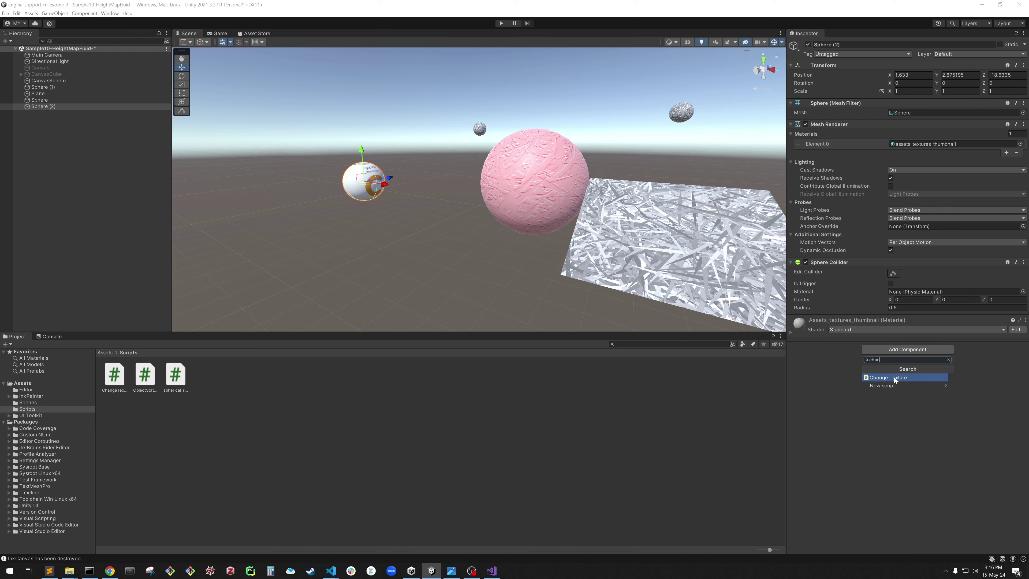
{"action": "left_click", "coordinate": [910, 377]}
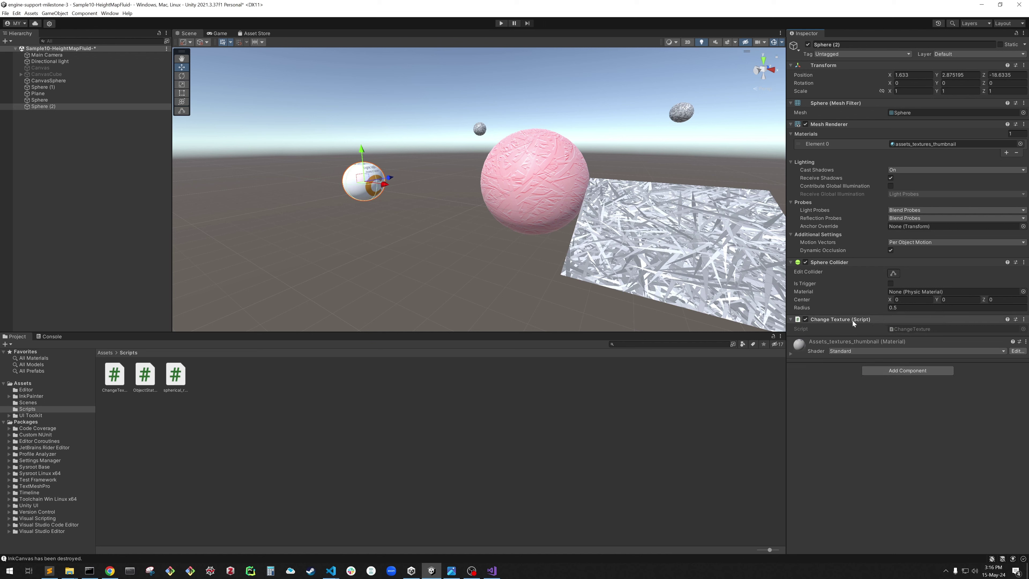
Step: Open ChangeTexture.cs in Visual Studio, reposition the window and read through the code's mainTexture usage
{"action": "double_click", "coordinate": [911, 329]}
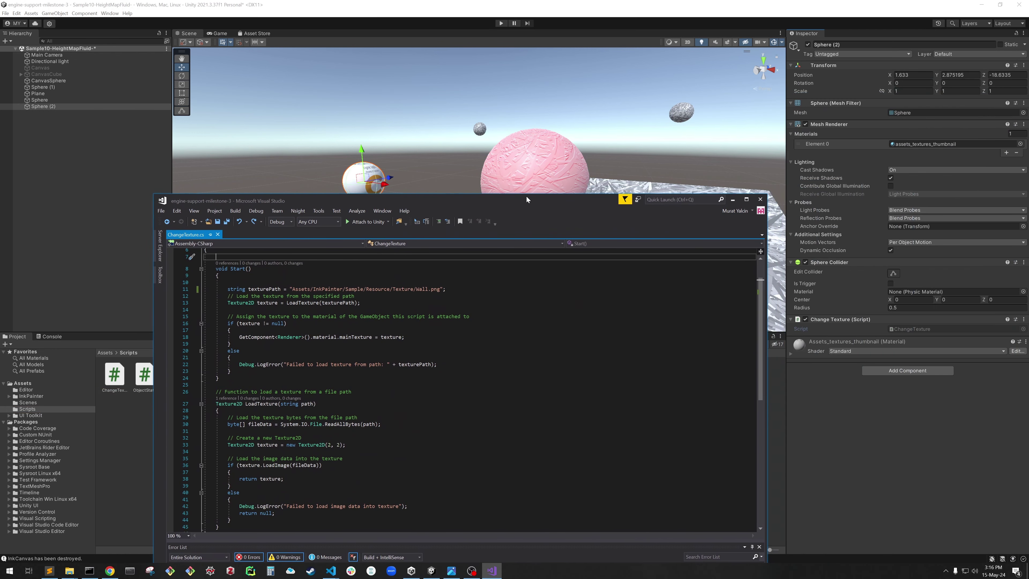
{"action": "left_click_drag", "start_coordinate": [525, 195], "coordinate": [657, 74]}
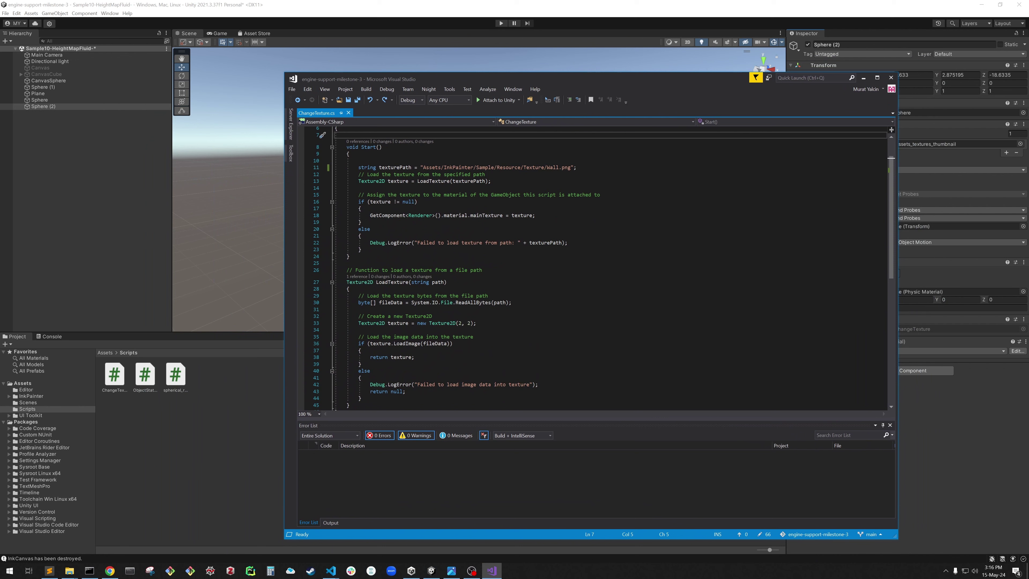
{"action": "scroll", "coordinate": [527, 244], "scroll_direction": "up", "scroll_amount": 2}
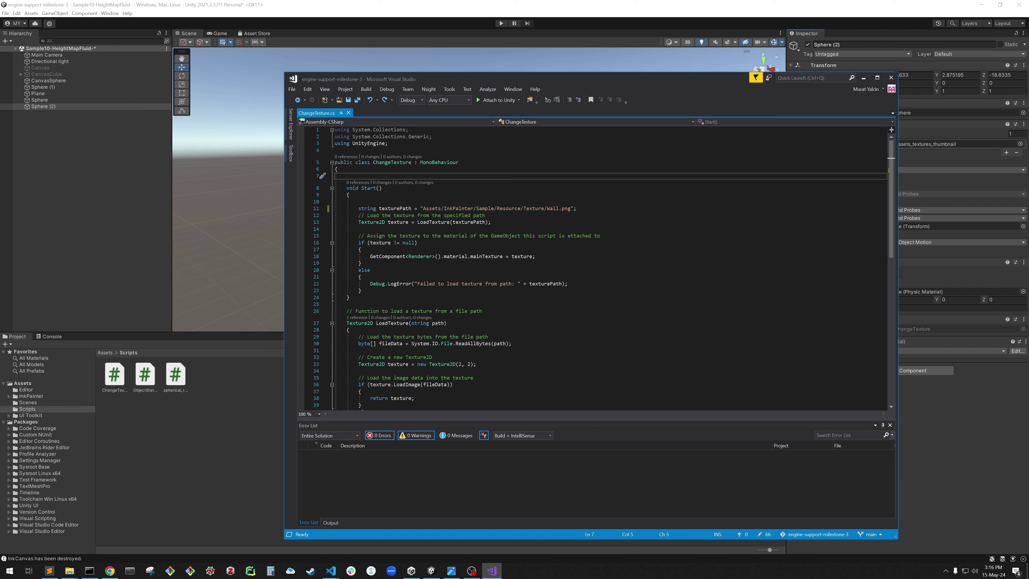
{"action": "scroll", "coordinate": [592, 268], "scroll_direction": "down", "scroll_amount": 2}
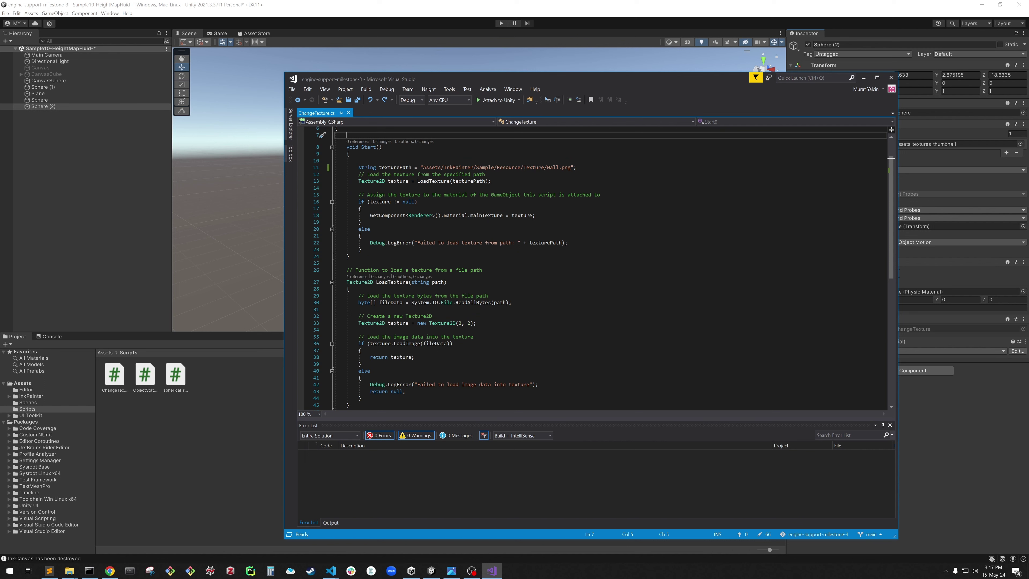
{"action": "scroll", "coordinate": [591, 267], "scroll_direction": "up", "scroll_amount": 2}
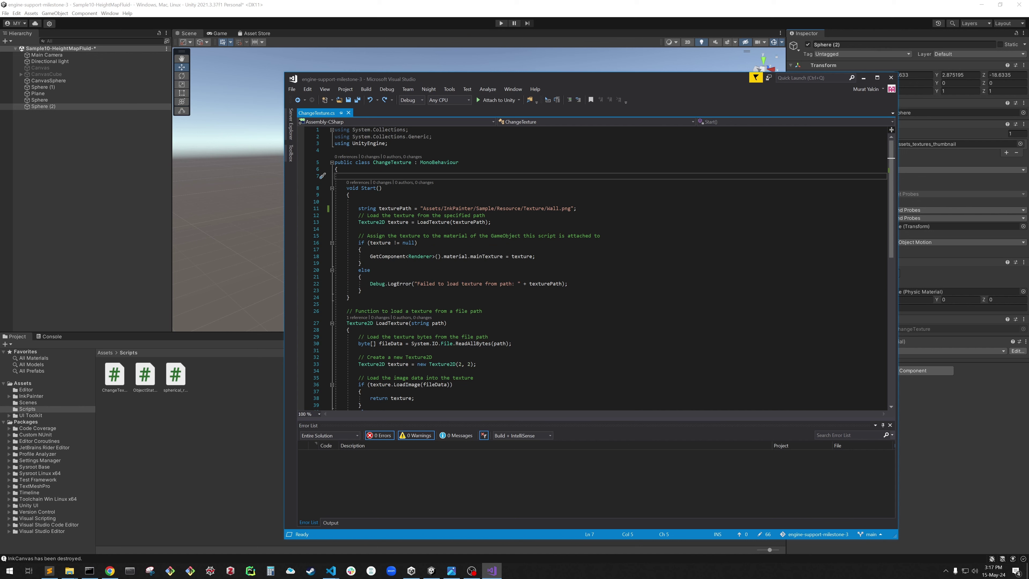
{"action": "mouse_move", "coordinate": [489, 256]}
{"action": "left_click", "coordinate": [864, 77]}
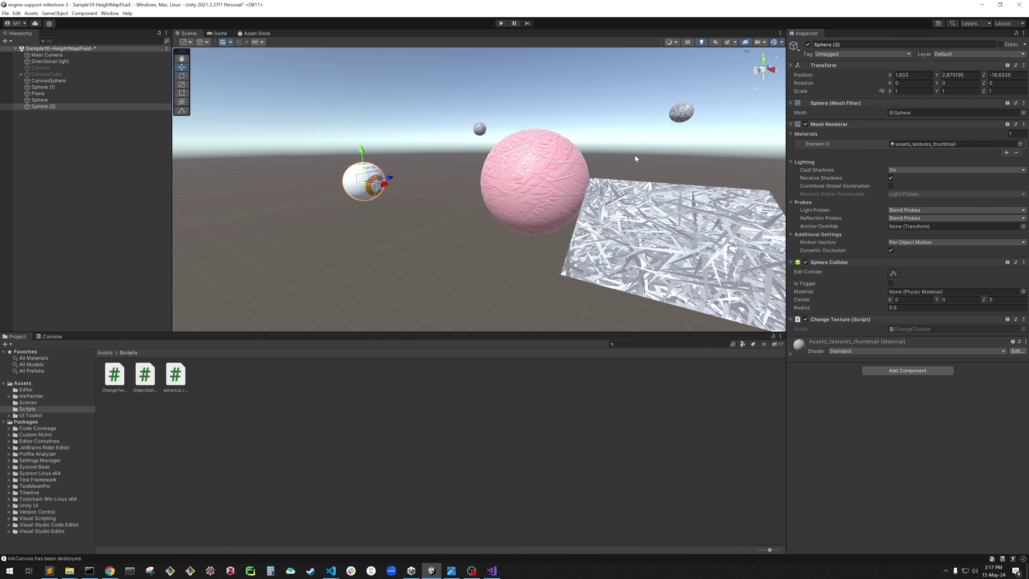
{"action": "left_click", "coordinate": [480, 268]}
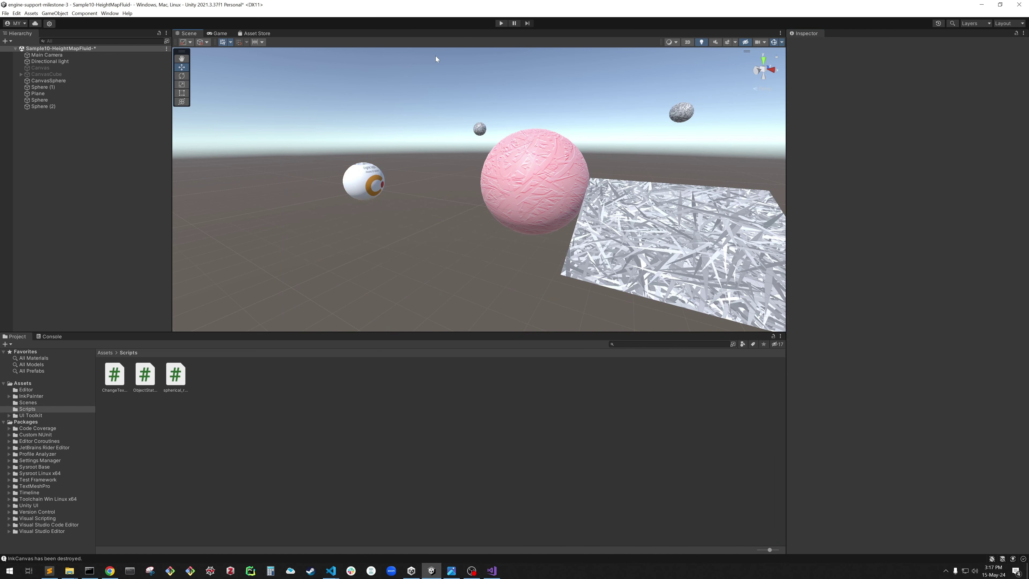
{"action": "left_click", "coordinate": [501, 24]}
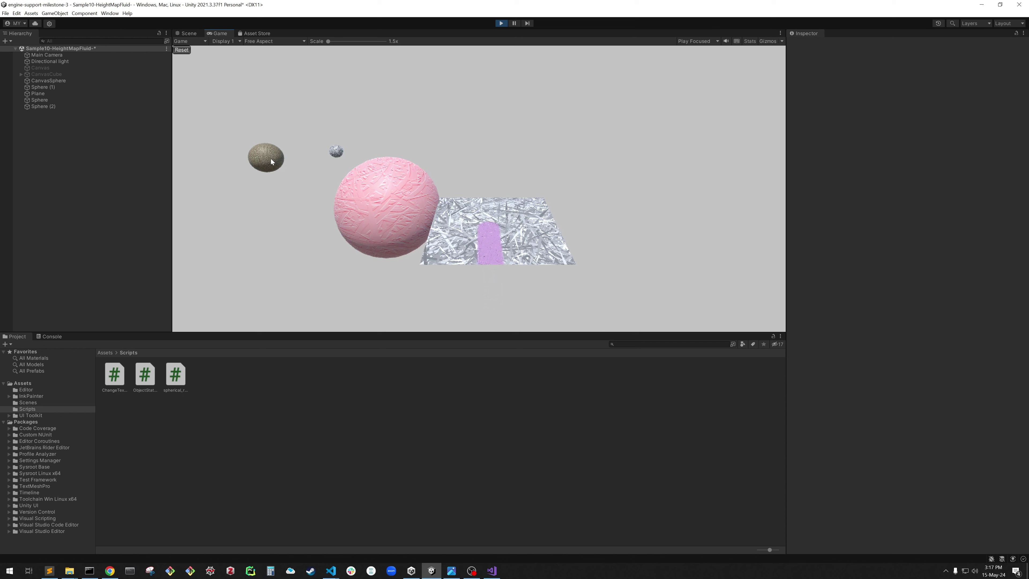
{"action": "left_click", "coordinate": [501, 24]}
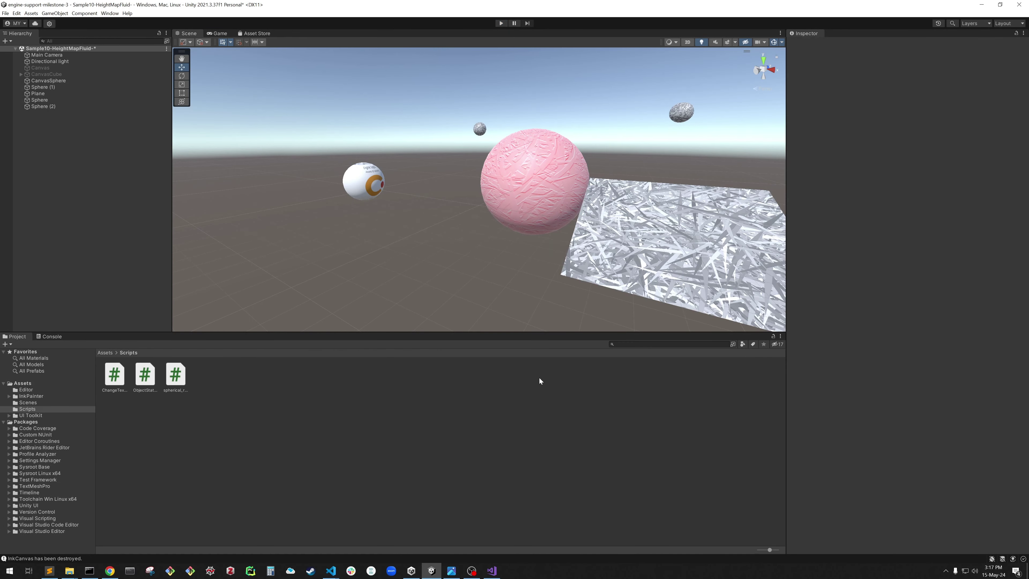
Step: Drag Sphere (2) onto CanvasSphere in the Hierarchy, then select CanvasSphere to inspect it
{"action": "left_click", "coordinate": [472, 571]}
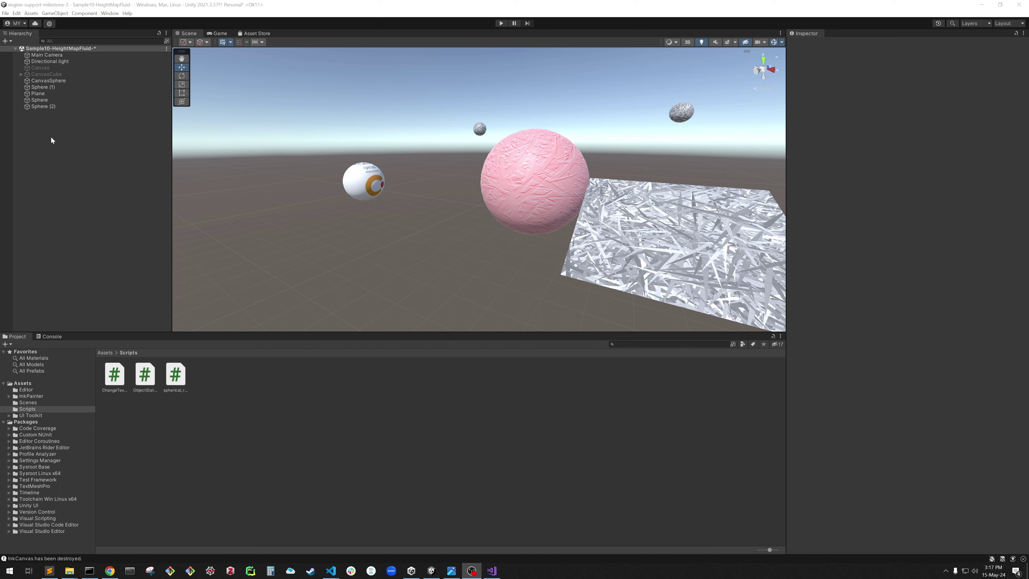
{"action": "left_click", "coordinate": [369, 190]}
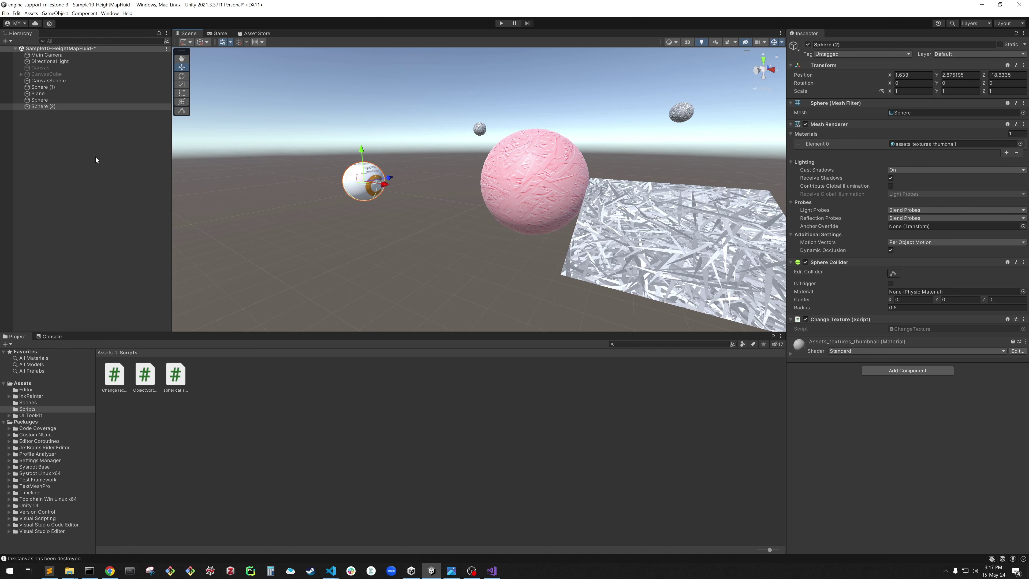
{"action": "left_click", "coordinate": [56, 125]}
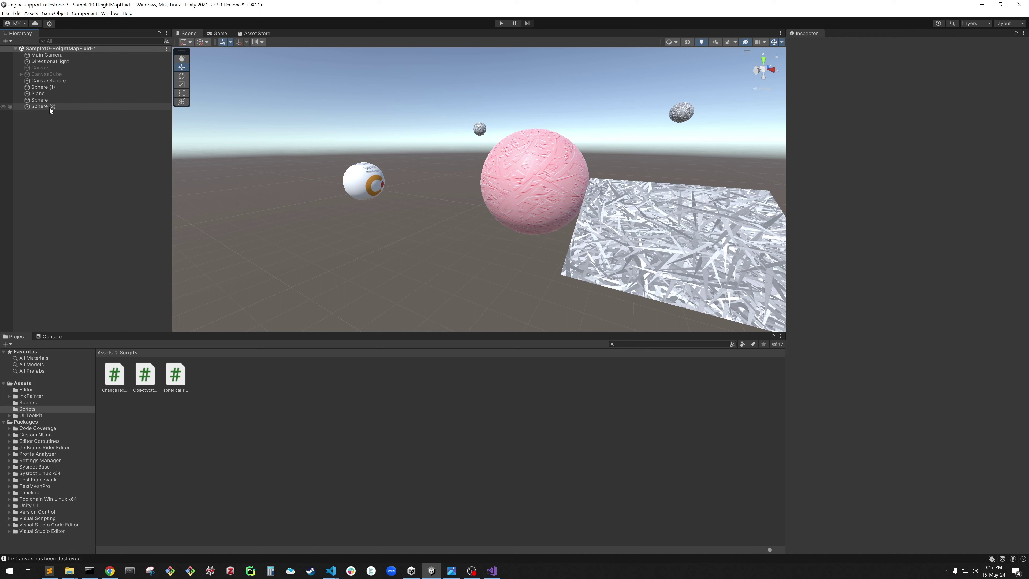
{"action": "left_click_drag", "start_coordinate": [49, 107], "coordinate": [54, 80]}
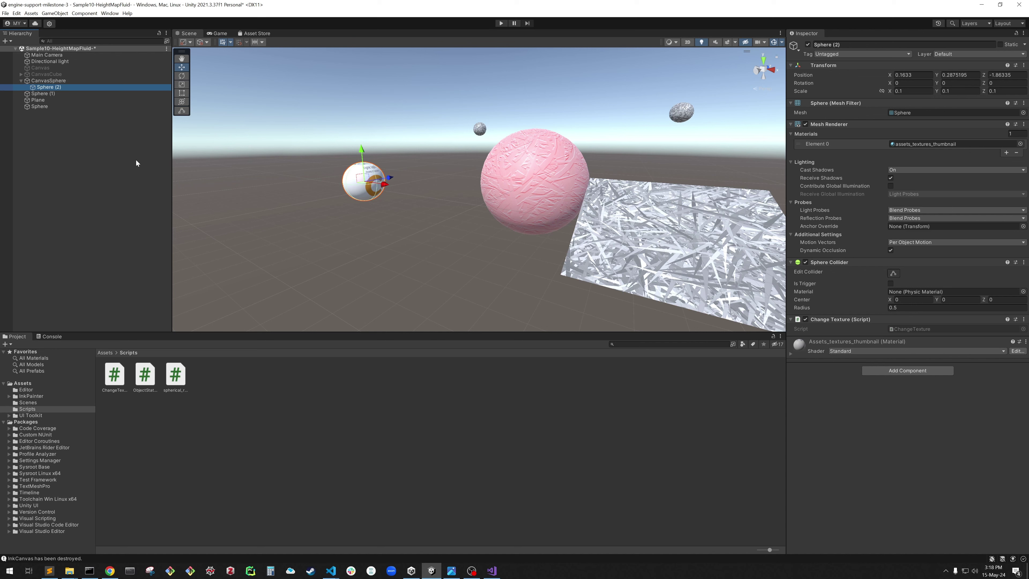
{"action": "left_click", "coordinate": [92, 80]}
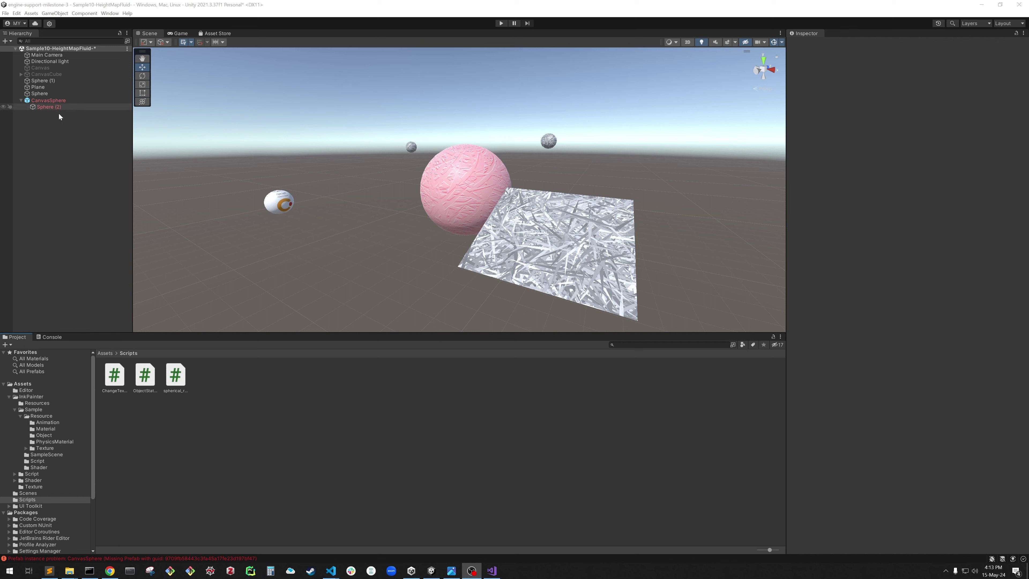
Step: Drag CanvasSphere from the Hierarchy into Assets > Scripts to create CanvasSphere.prefab
{"action": "left_click", "coordinate": [461, 199]}
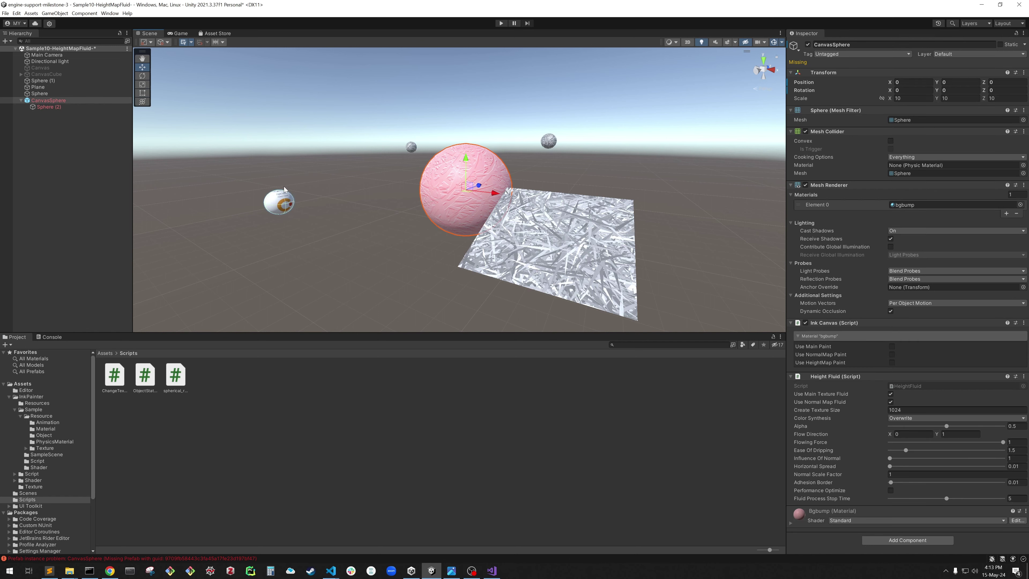
{"action": "left_click", "coordinate": [53, 122]}
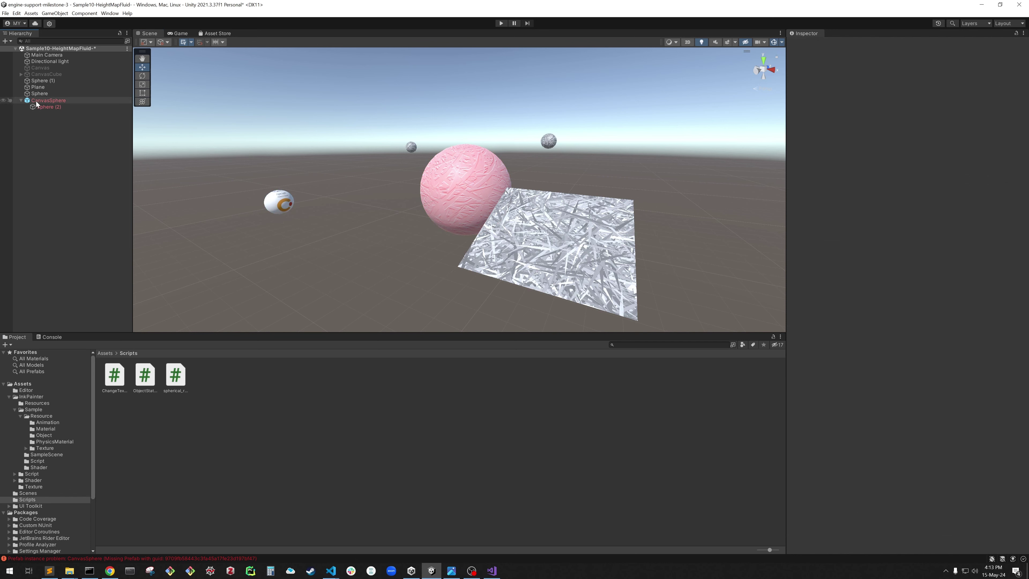
{"action": "left_click_drag", "start_coordinate": [35, 101], "coordinate": [114, 403]}
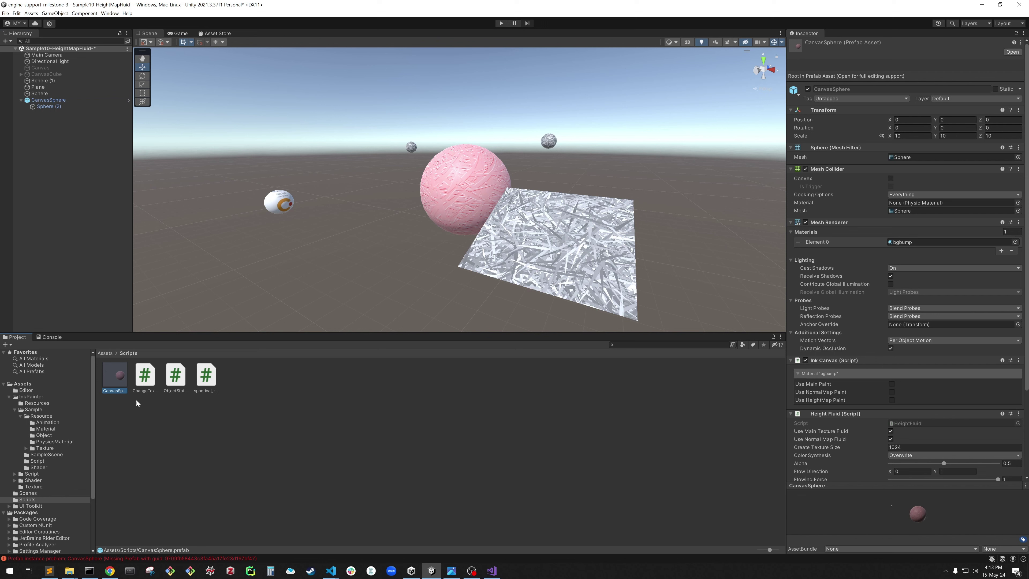
{"action": "left_click", "coordinate": [139, 445]}
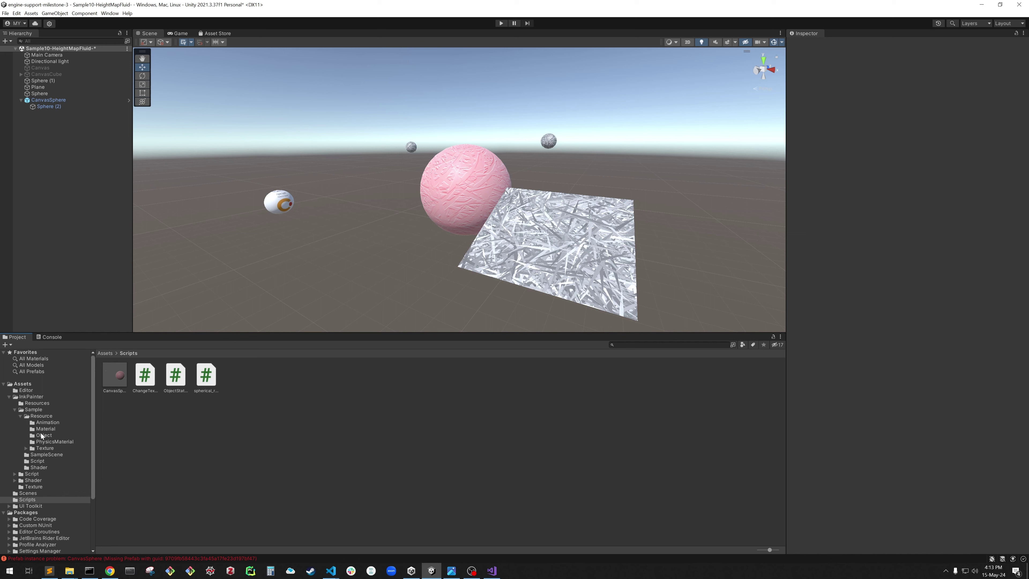
Step: Browse to InkPainter > Sample > SampleScene and load Sample08-ReflectionPaint, answering the unsaved-changes prompt
{"action": "left_click", "coordinate": [29, 398]}
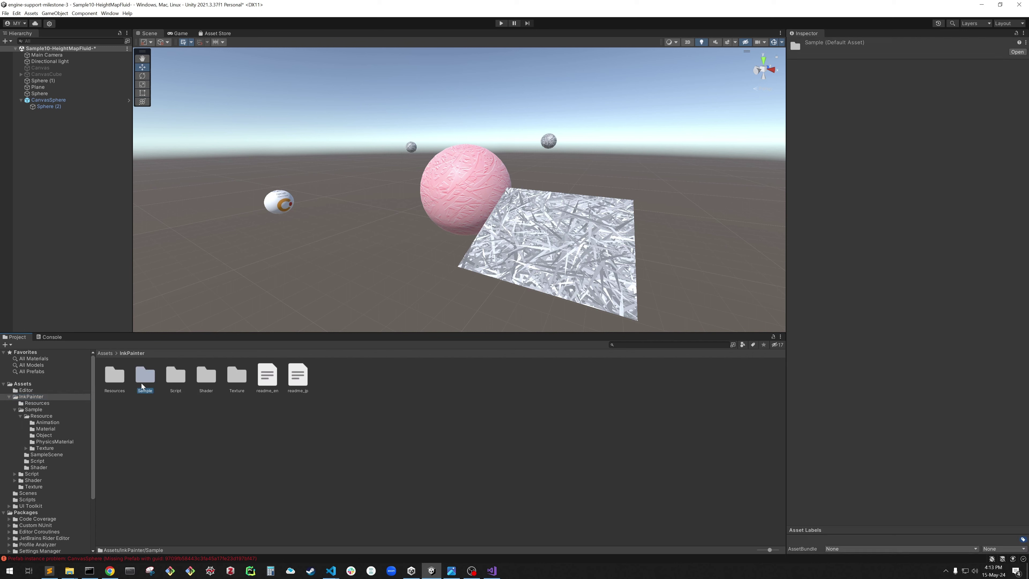
{"action": "double_click", "coordinate": [145, 377]}
{"action": "double_click", "coordinate": [143, 378]}
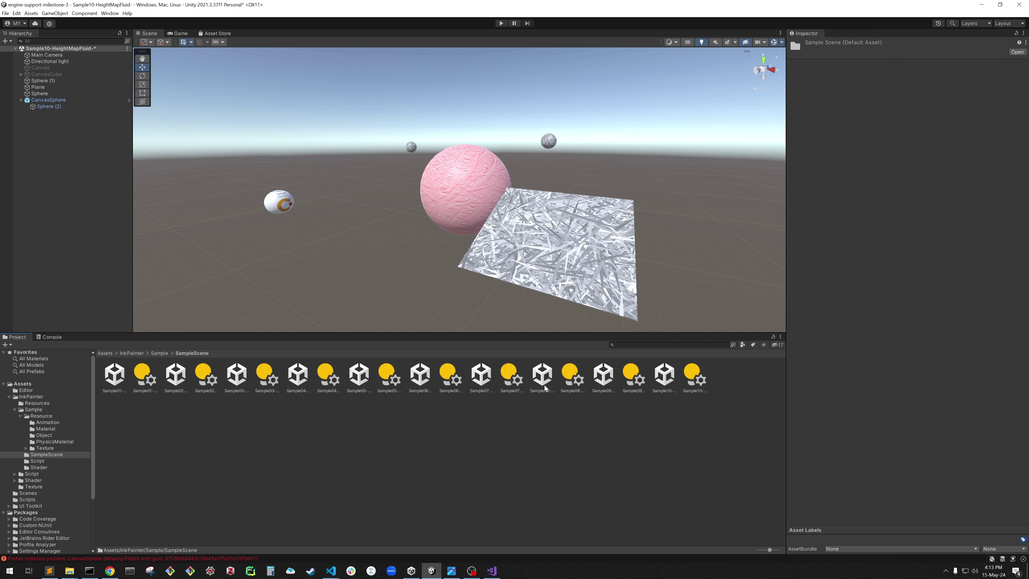
{"action": "double_click", "coordinate": [542, 375]}
{"action": "left_click", "coordinate": [527, 301]}
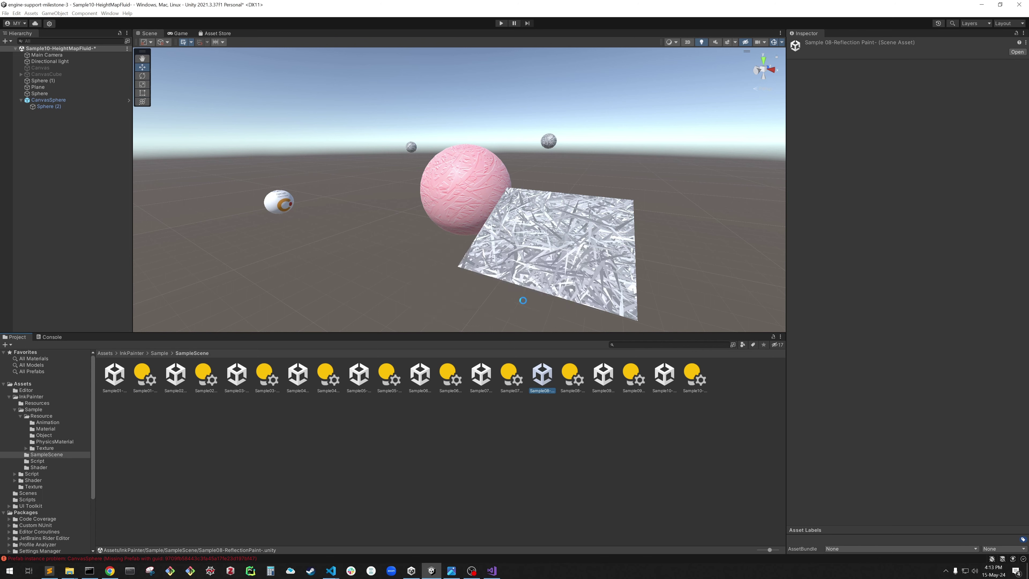
{"action": "left_click", "coordinate": [550, 190]}
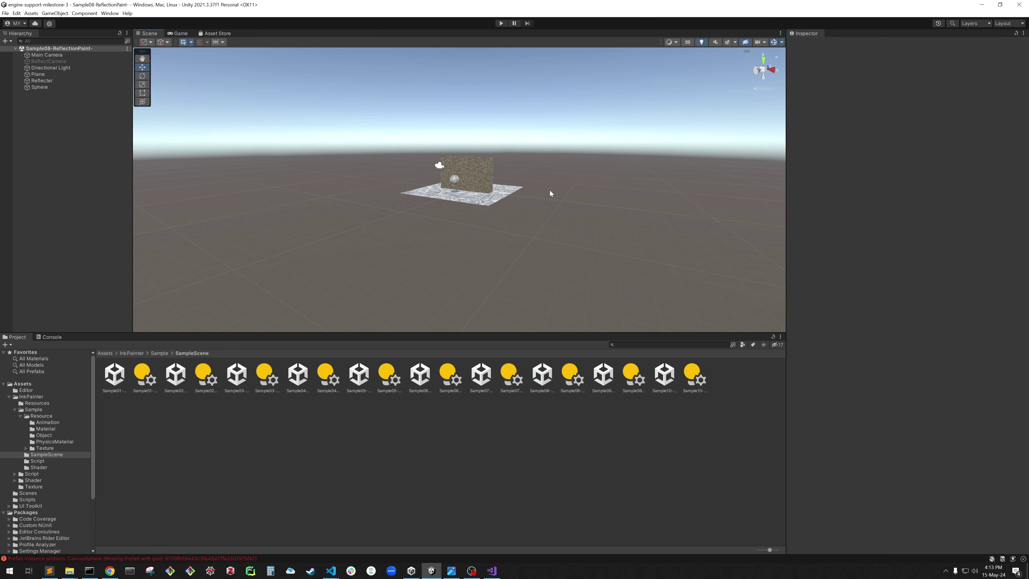
{"action": "scroll", "coordinate": [501, 156], "scroll_direction": "up", "scroll_amount": 3}
{"action": "scroll", "coordinate": [501, 155], "scroll_direction": "up", "scroll_amount": 2}
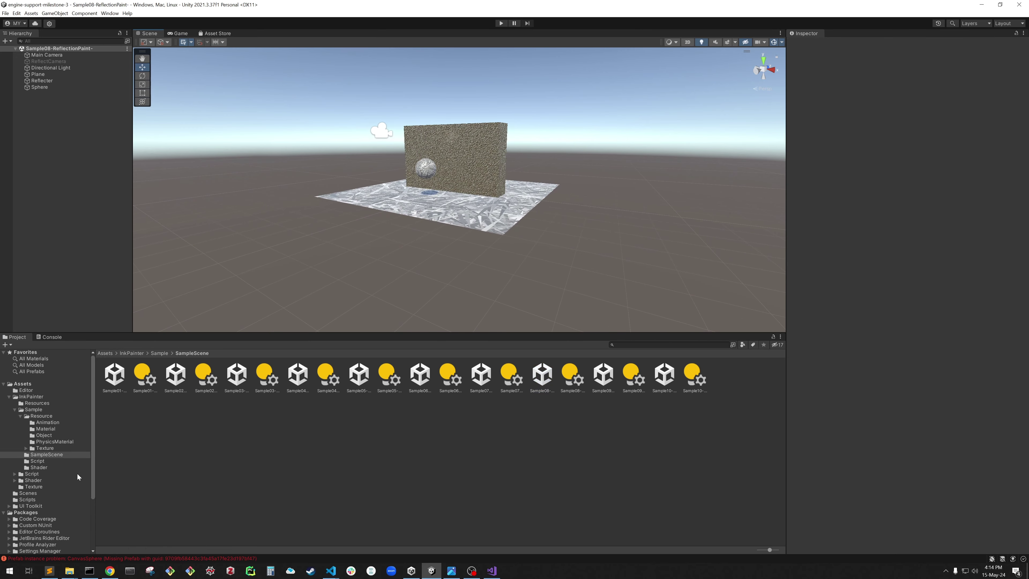
Step: Drag the CanvasSphere prefab from Assets > Scripts into the Sample08 scene and frame it
{"action": "left_click", "coordinate": [34, 501]}
{"action": "left_click_drag", "start_coordinate": [114, 381], "coordinate": [608, 208]}
{"action": "key", "text": "f"}
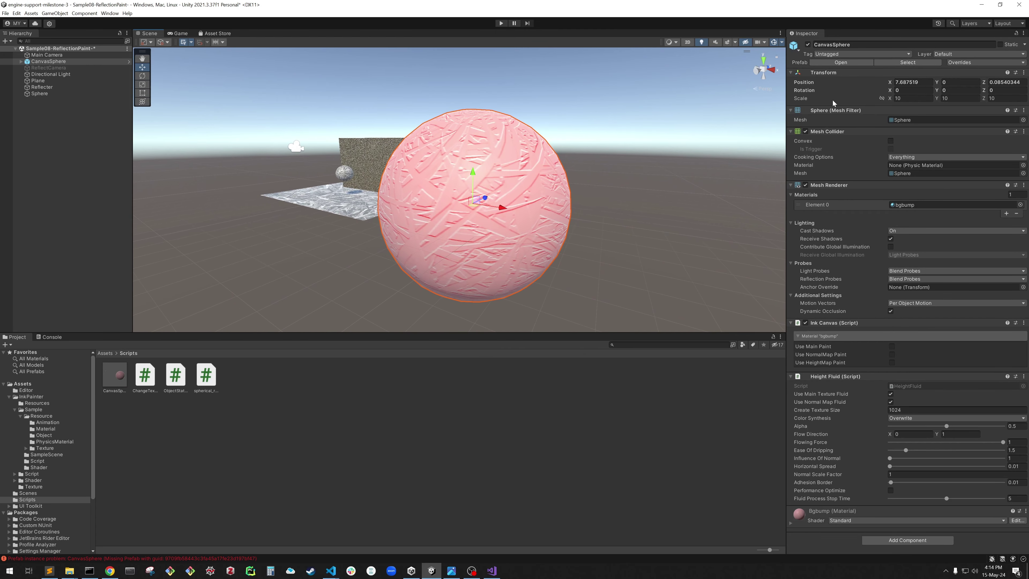
Step: Set the CanvasSphere instance's Transform scale to 3 on X, Y and Z
{"action": "left_click", "coordinate": [904, 98]}
{"action": "type", "text": "3"}
{"action": "key", "text": "Tab"}
{"action": "type", "text": "3"}
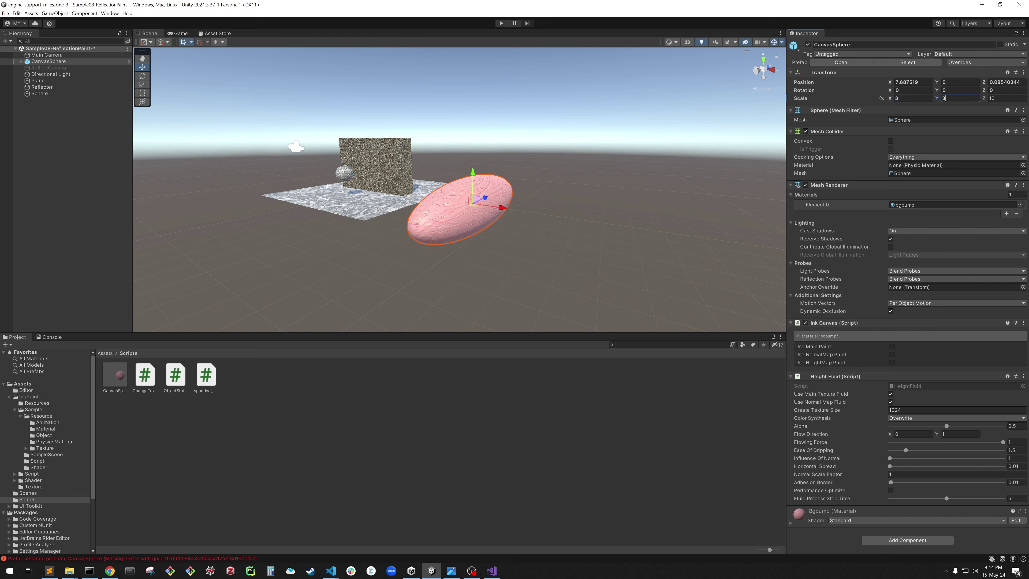
{"action": "key", "text": "Tab"}
{"action": "type", "text": "3"}
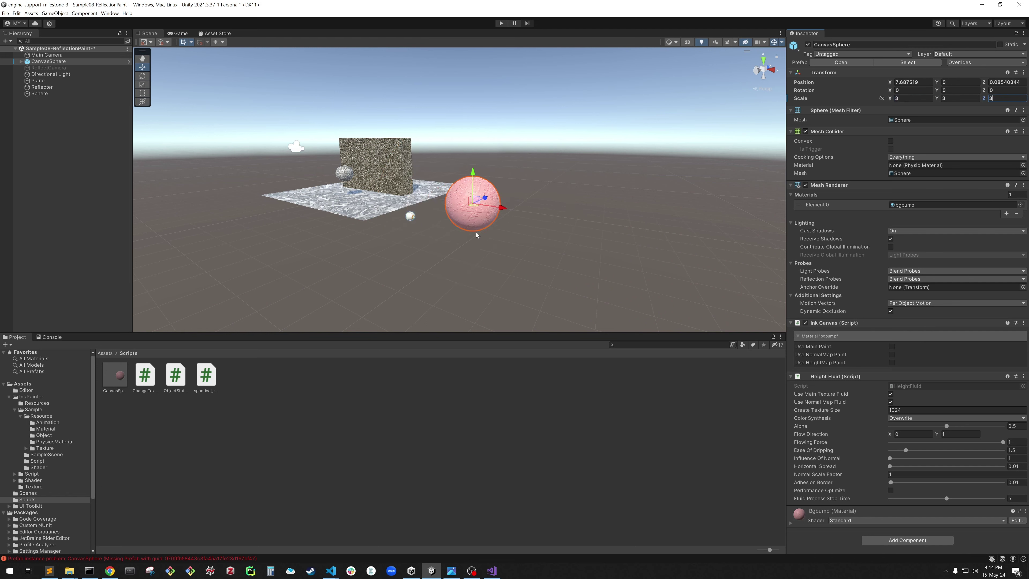
{"action": "left_click", "coordinate": [482, 249]}
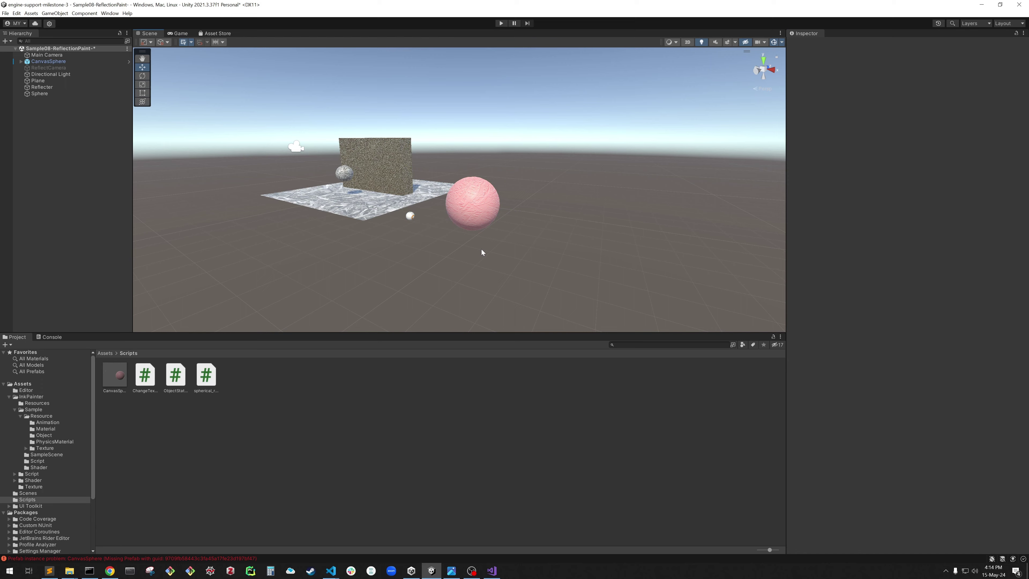
Step: Expand CanvasSphere's foldout in the Hierarchy and select its child white sphere, Sphere (2)
{"action": "left_click", "coordinate": [475, 227]}
{"action": "scroll", "coordinate": [455, 210], "scroll_direction": "up", "scroll_amount": 3}
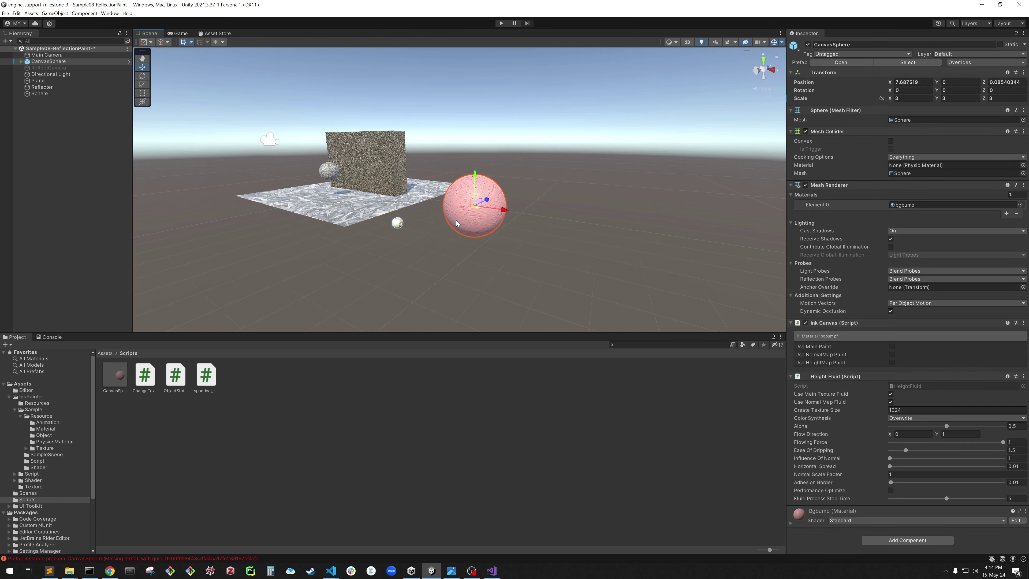
{"action": "left_click", "coordinate": [81, 121]}
{"action": "left_click", "coordinate": [21, 61]}
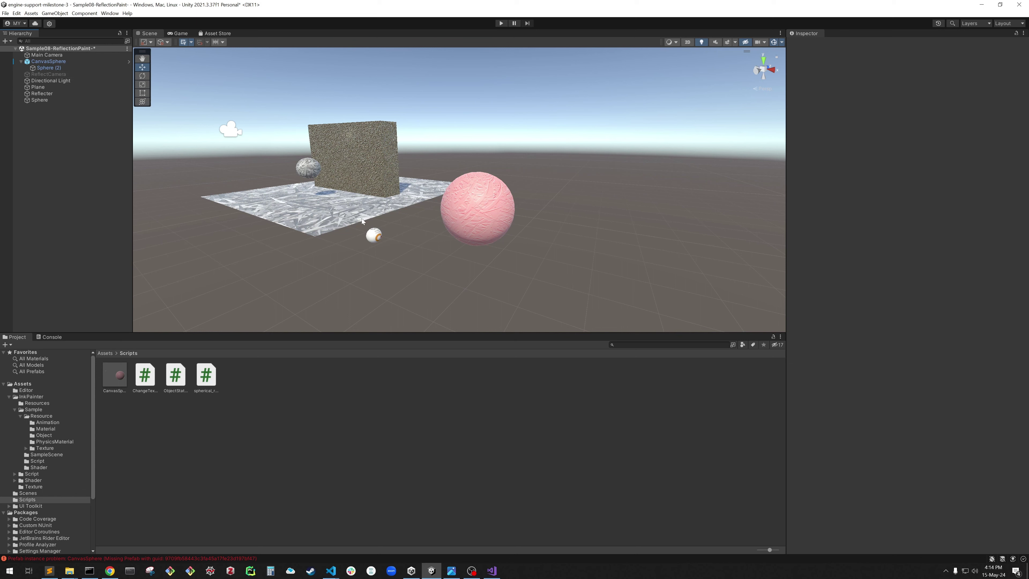
{"action": "left_click", "coordinate": [488, 227]}
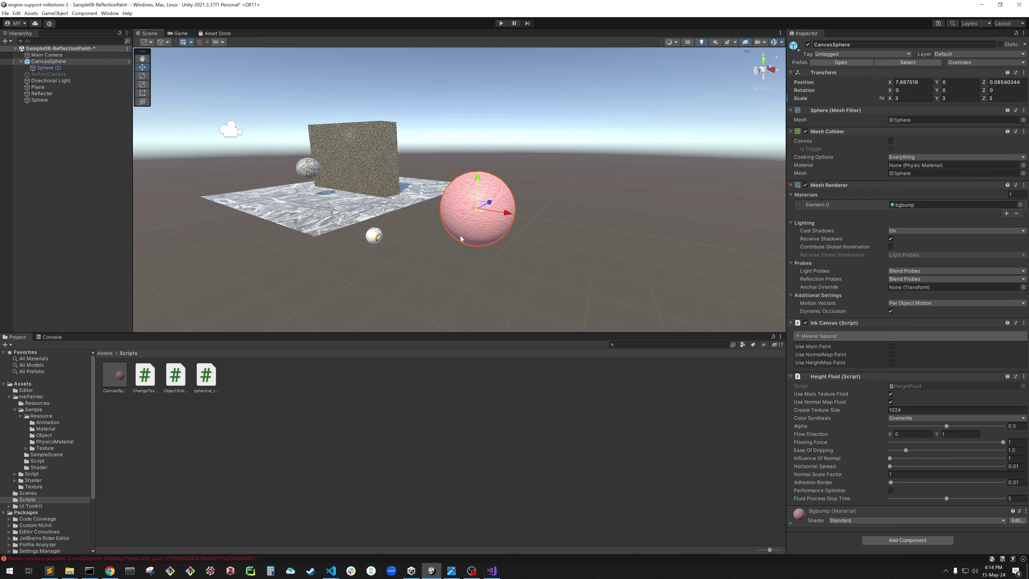
{"action": "left_click", "coordinate": [375, 239]}
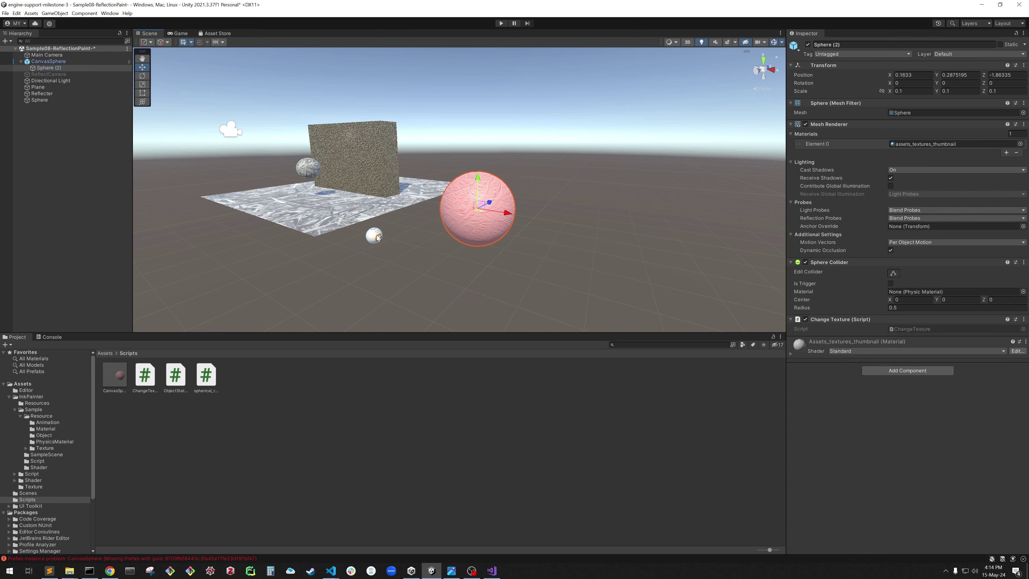